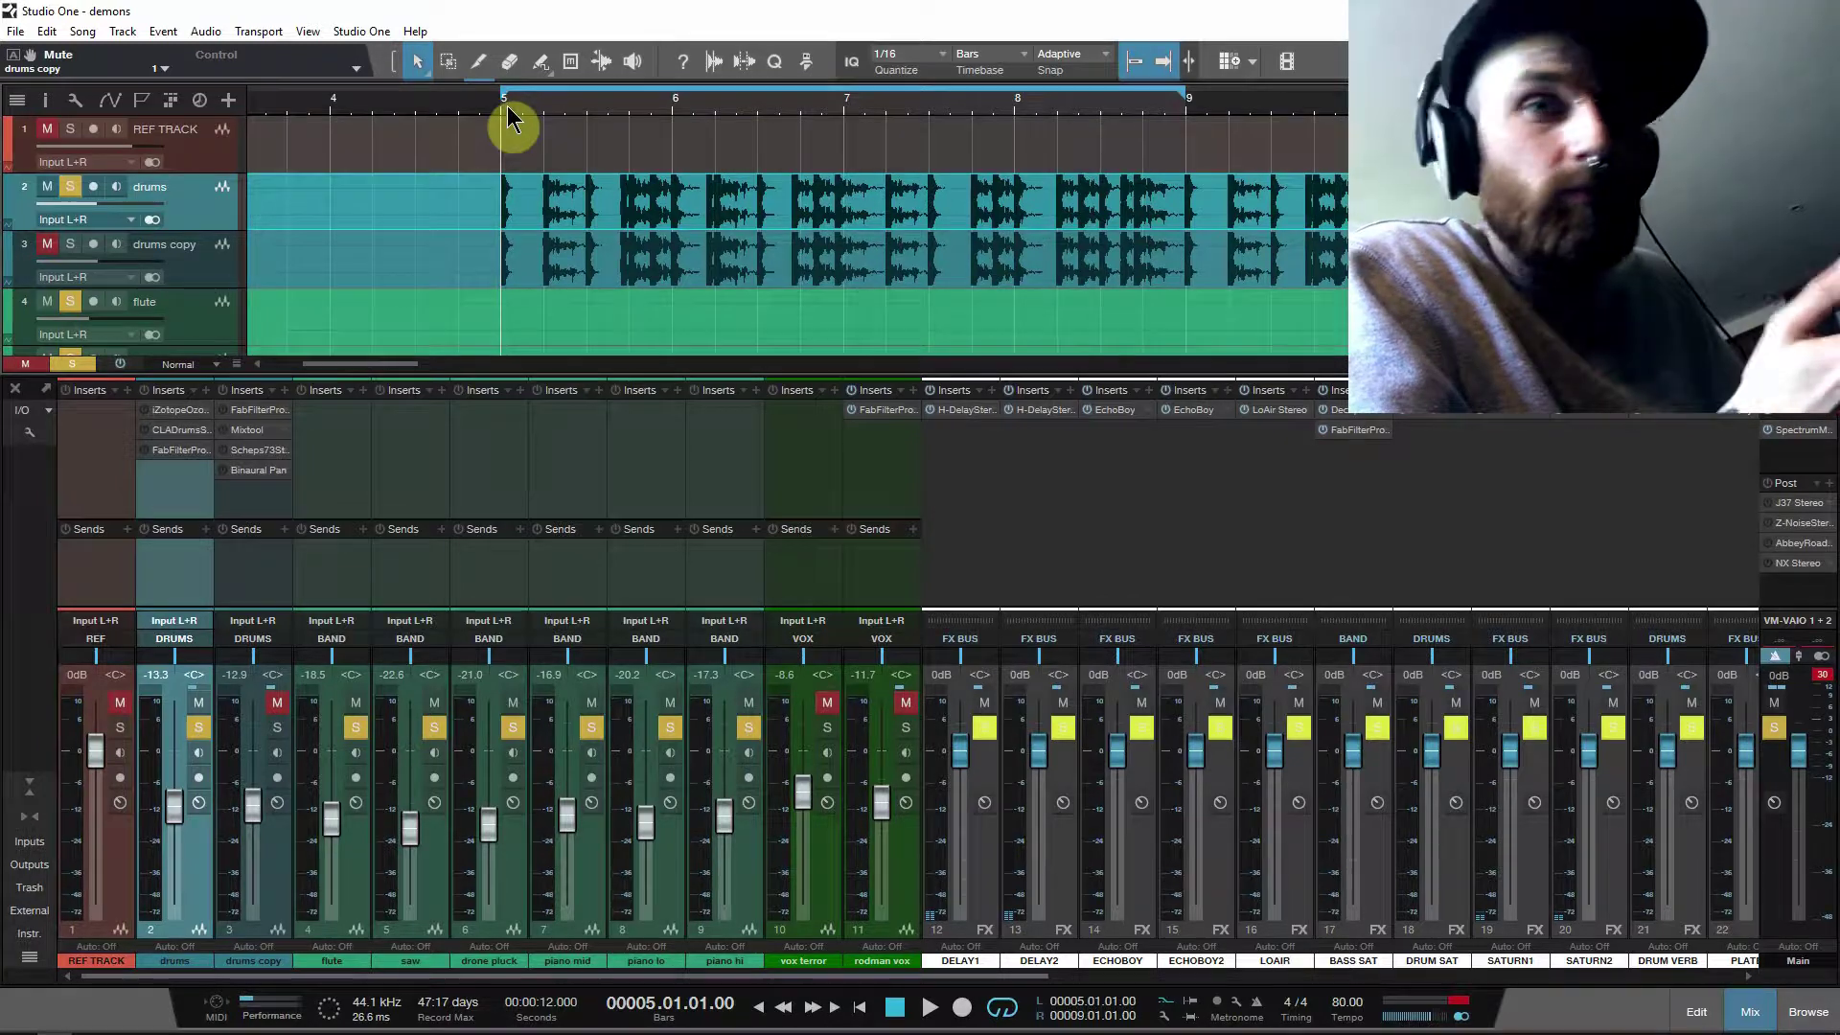
Step: Audition the drums without their insert effects from bar 5 and stop playback
{"action": "key", "text": "space"}
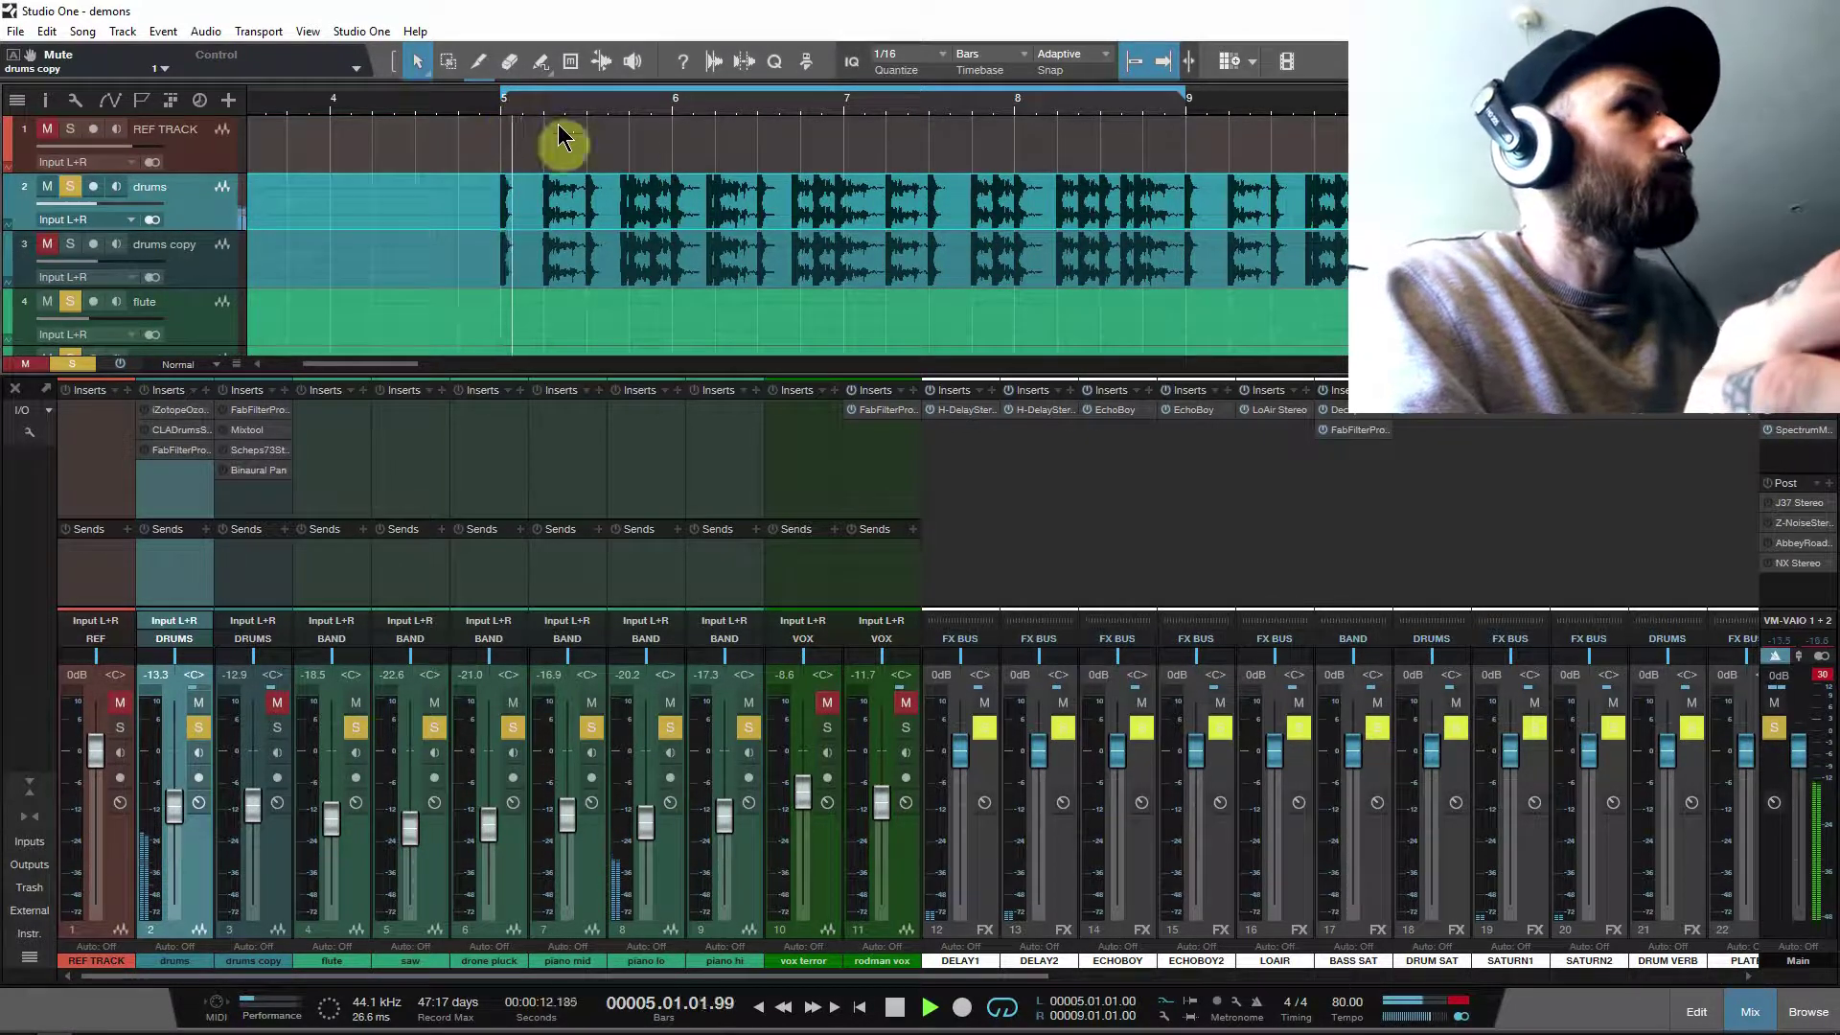
{"action": "key", "text": "space"}
{"action": "left_click", "coordinate": [967, 566]}
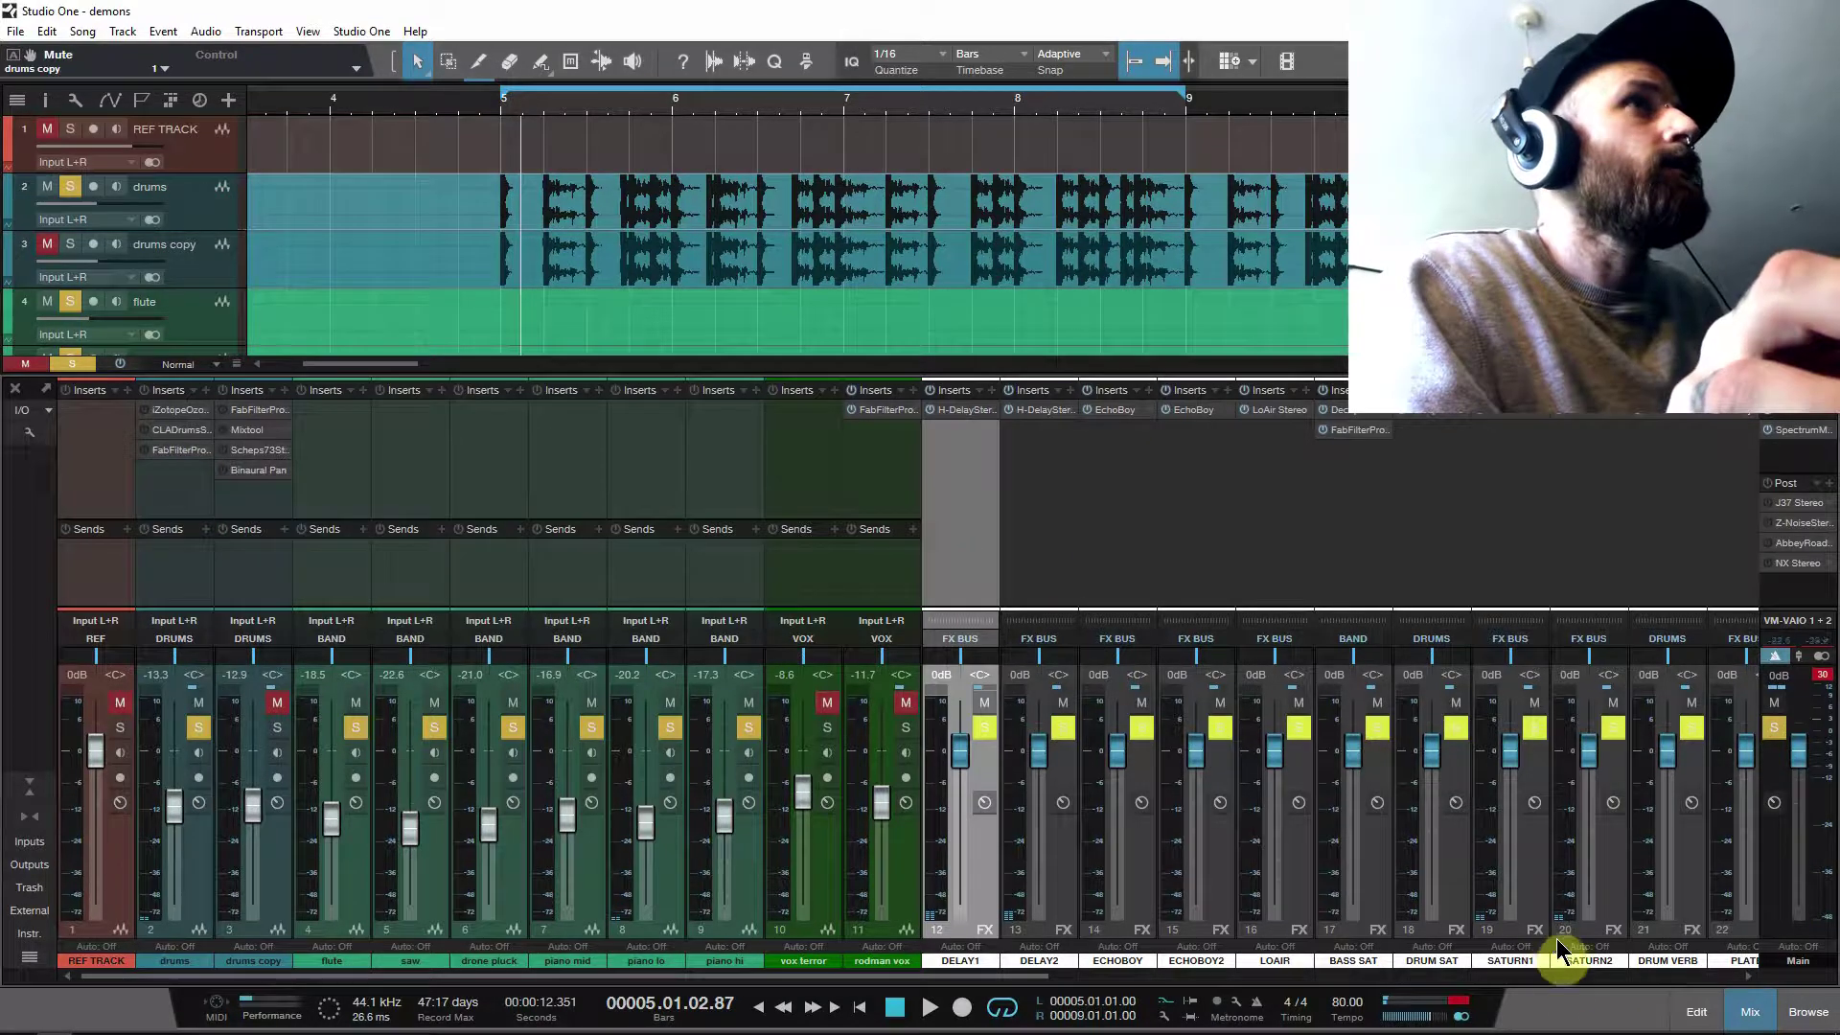
Step: Enable and open the iZotope Ozone 7 Imager on the drums channel and dismiss its preset manager
{"action": "left_click", "coordinate": [192, 506]}
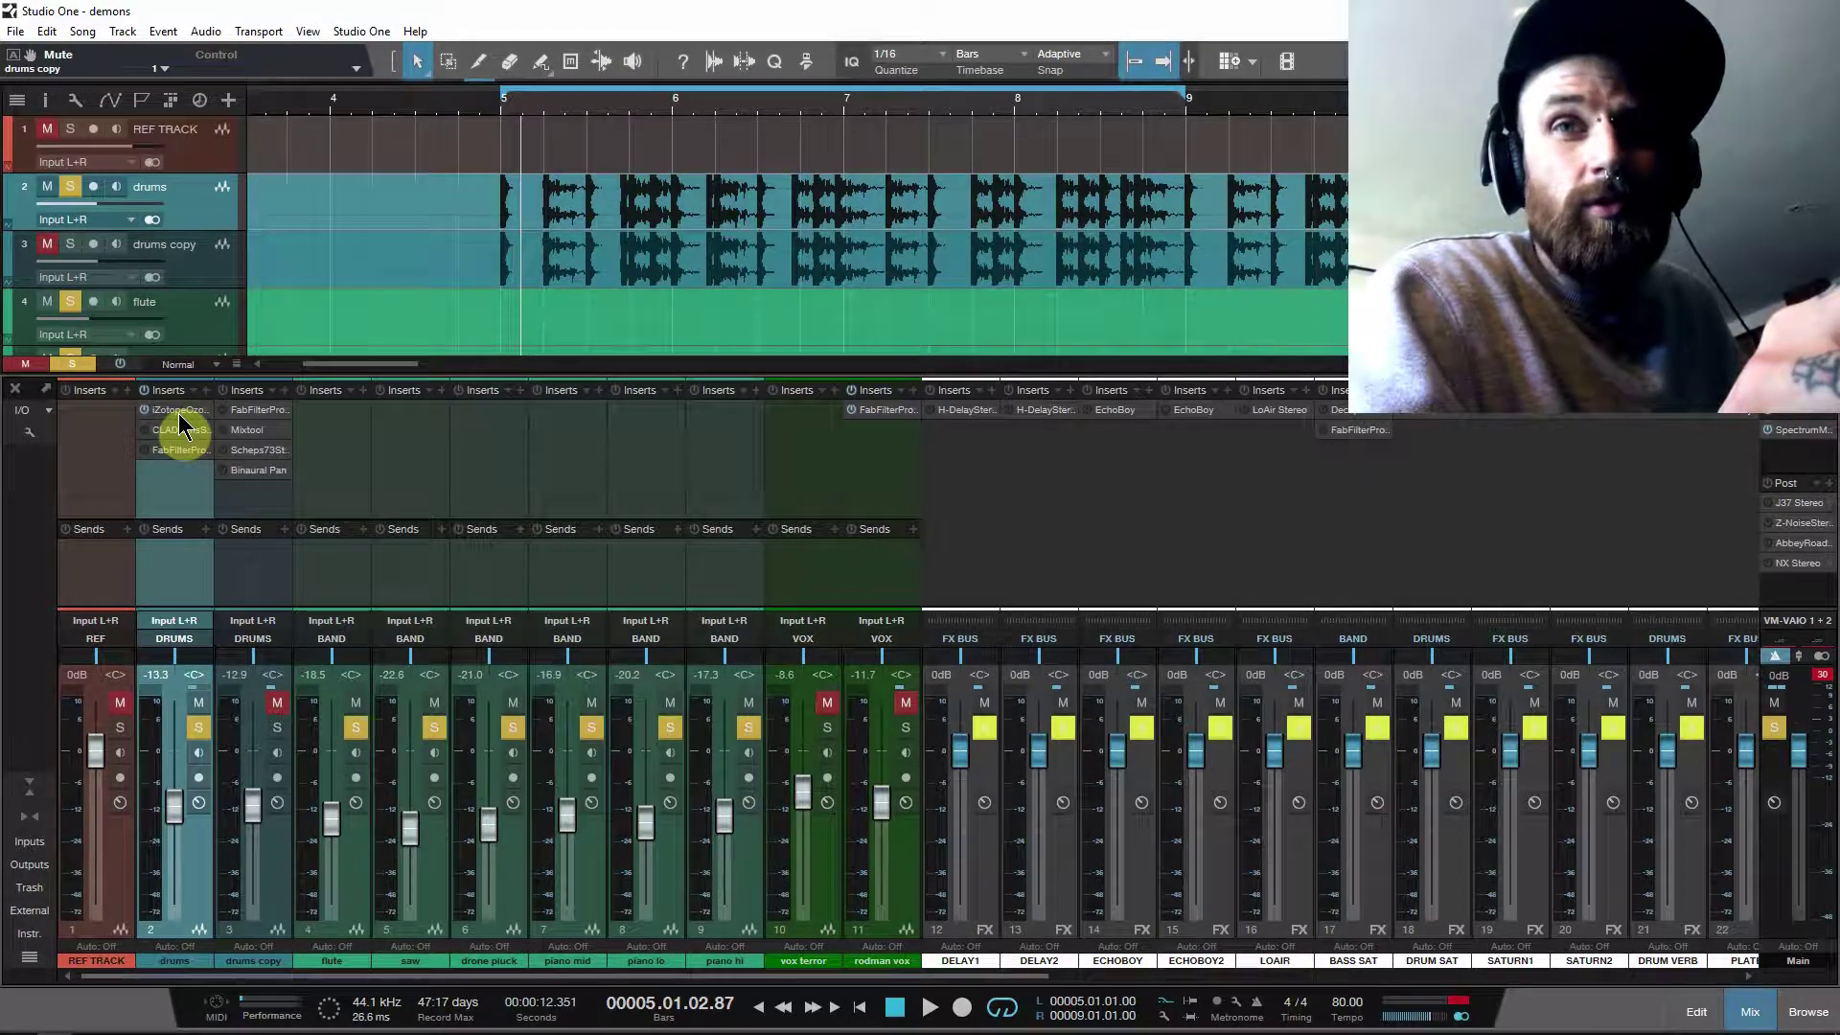
{"action": "left_click", "coordinate": [179, 420]}
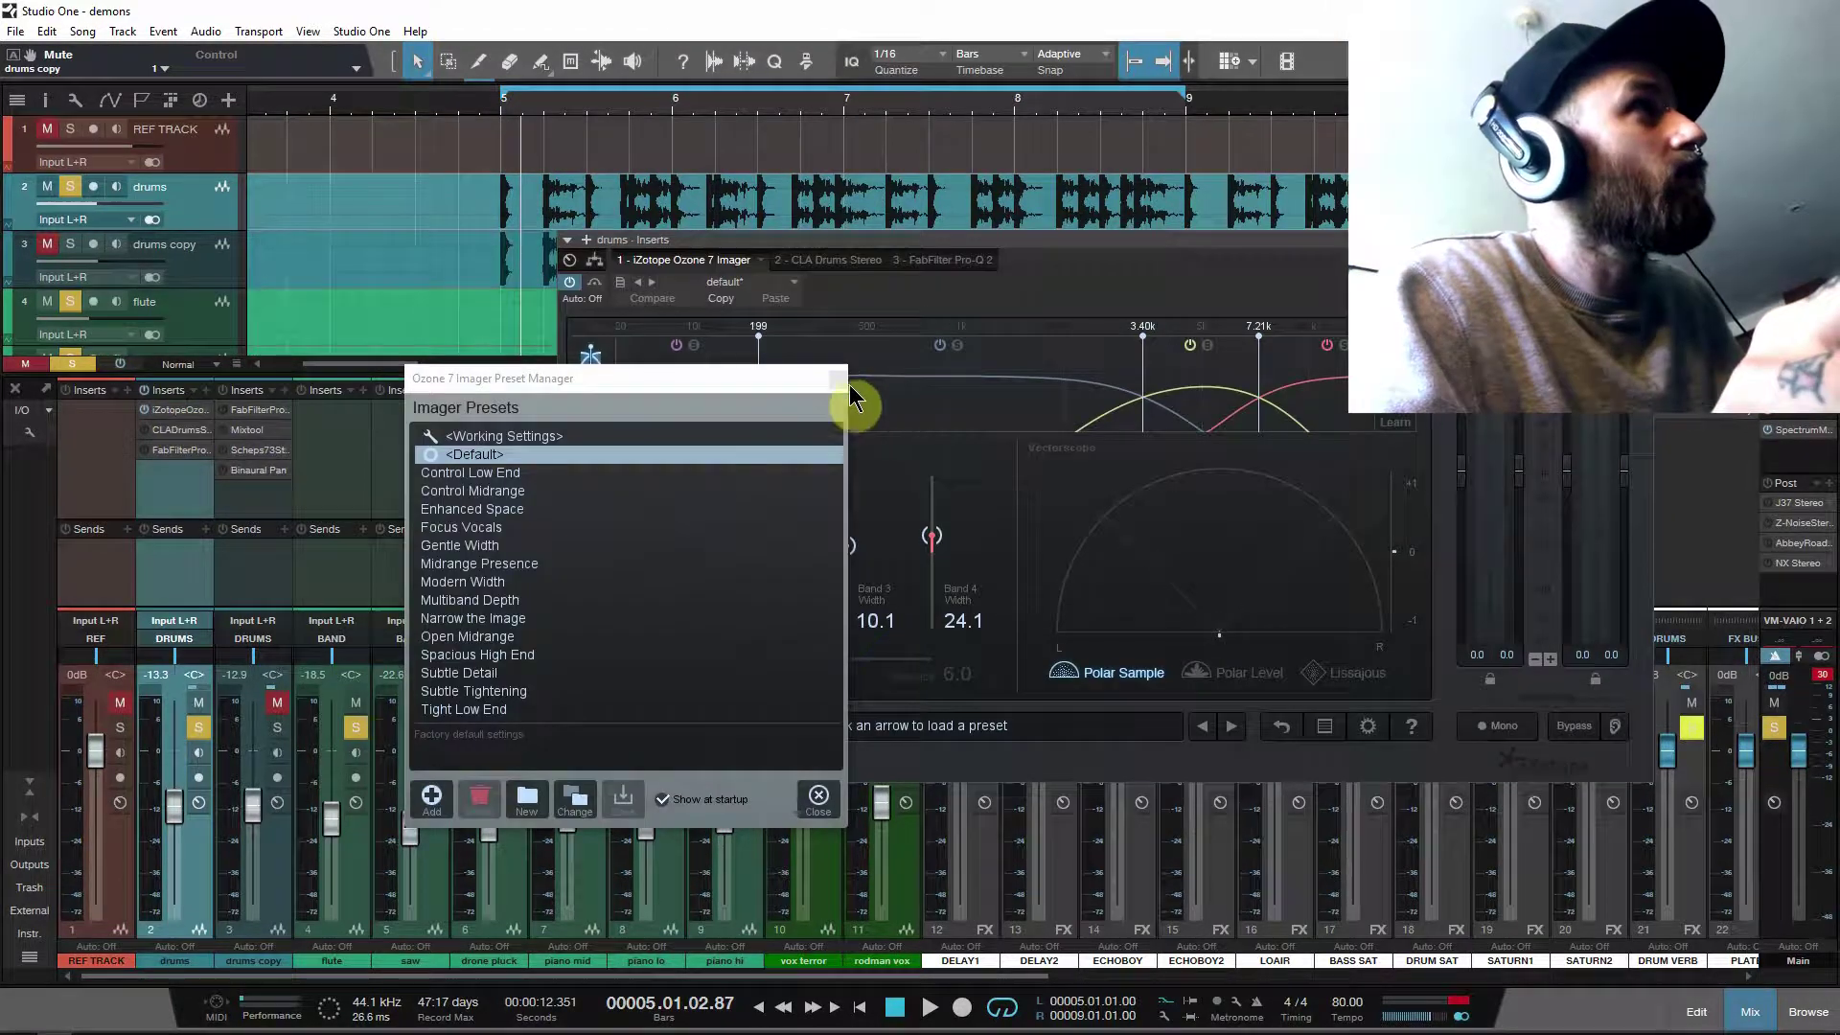
{"action": "left_click", "coordinate": [1124, 506]}
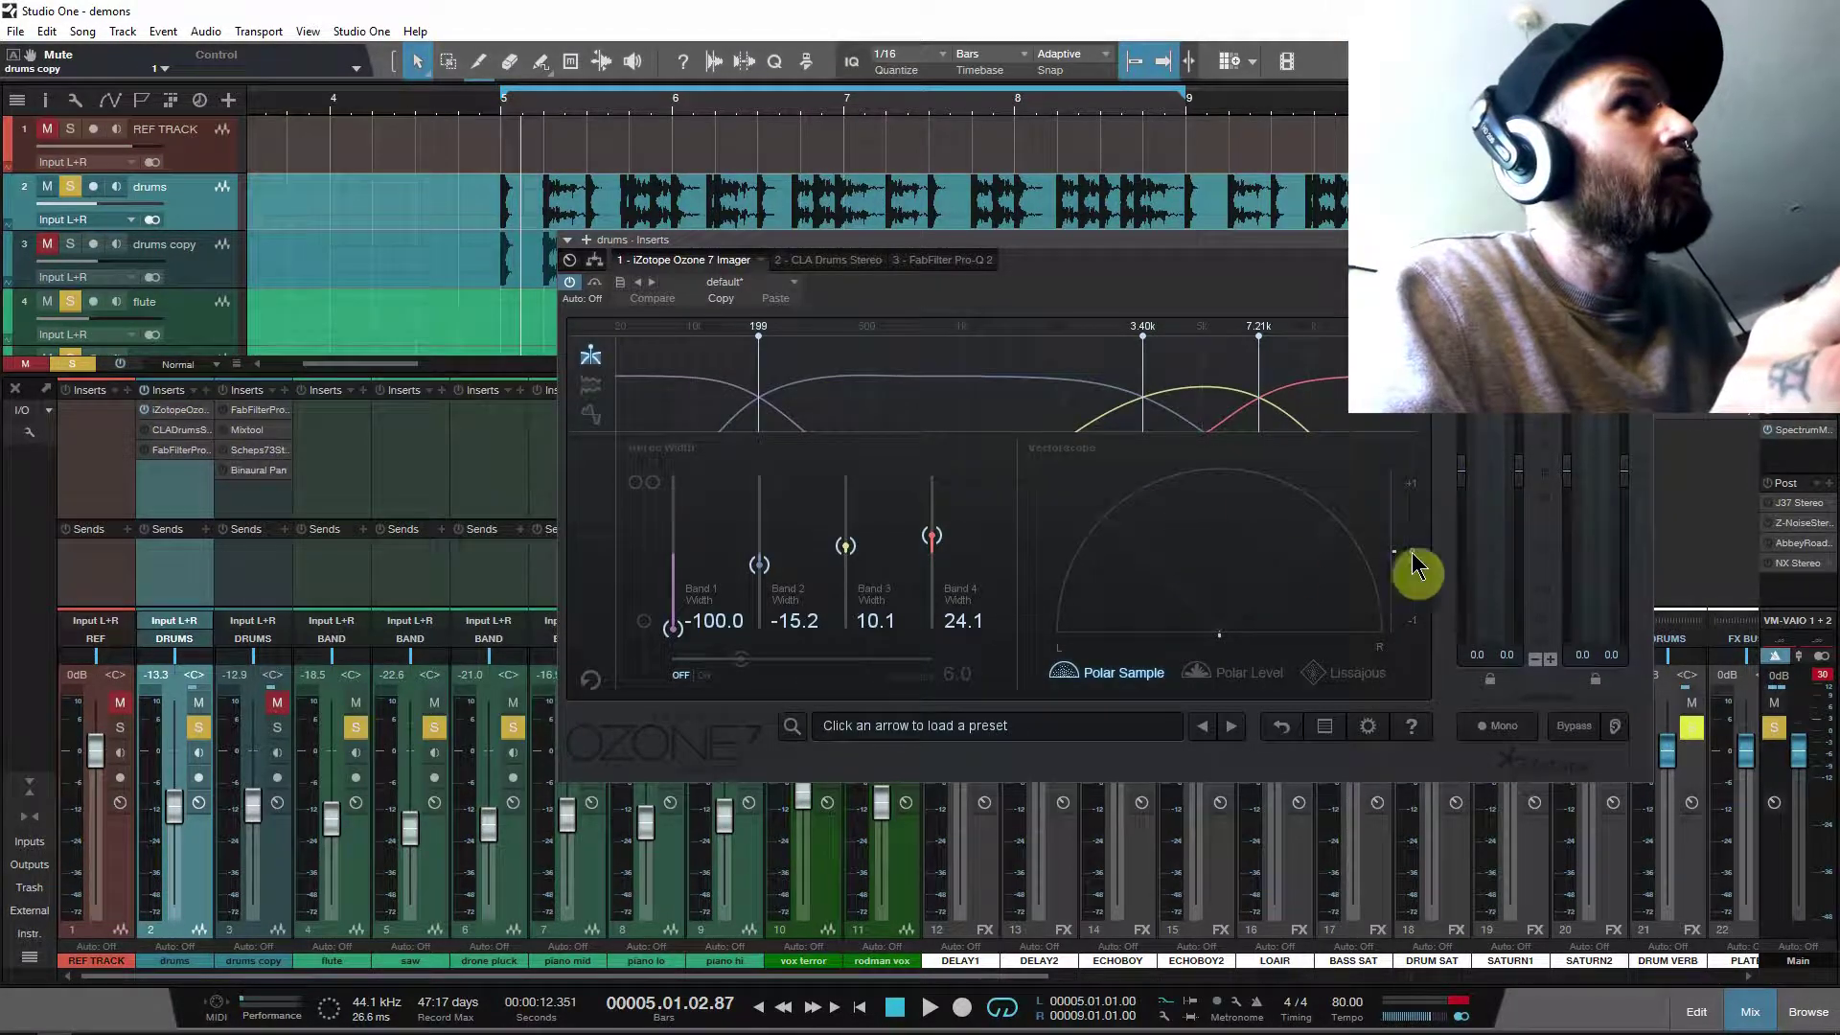
Step: Listen to the drums with the Imager's upper frequency band soloed and unsoloed
{"action": "key", "text": "space"}
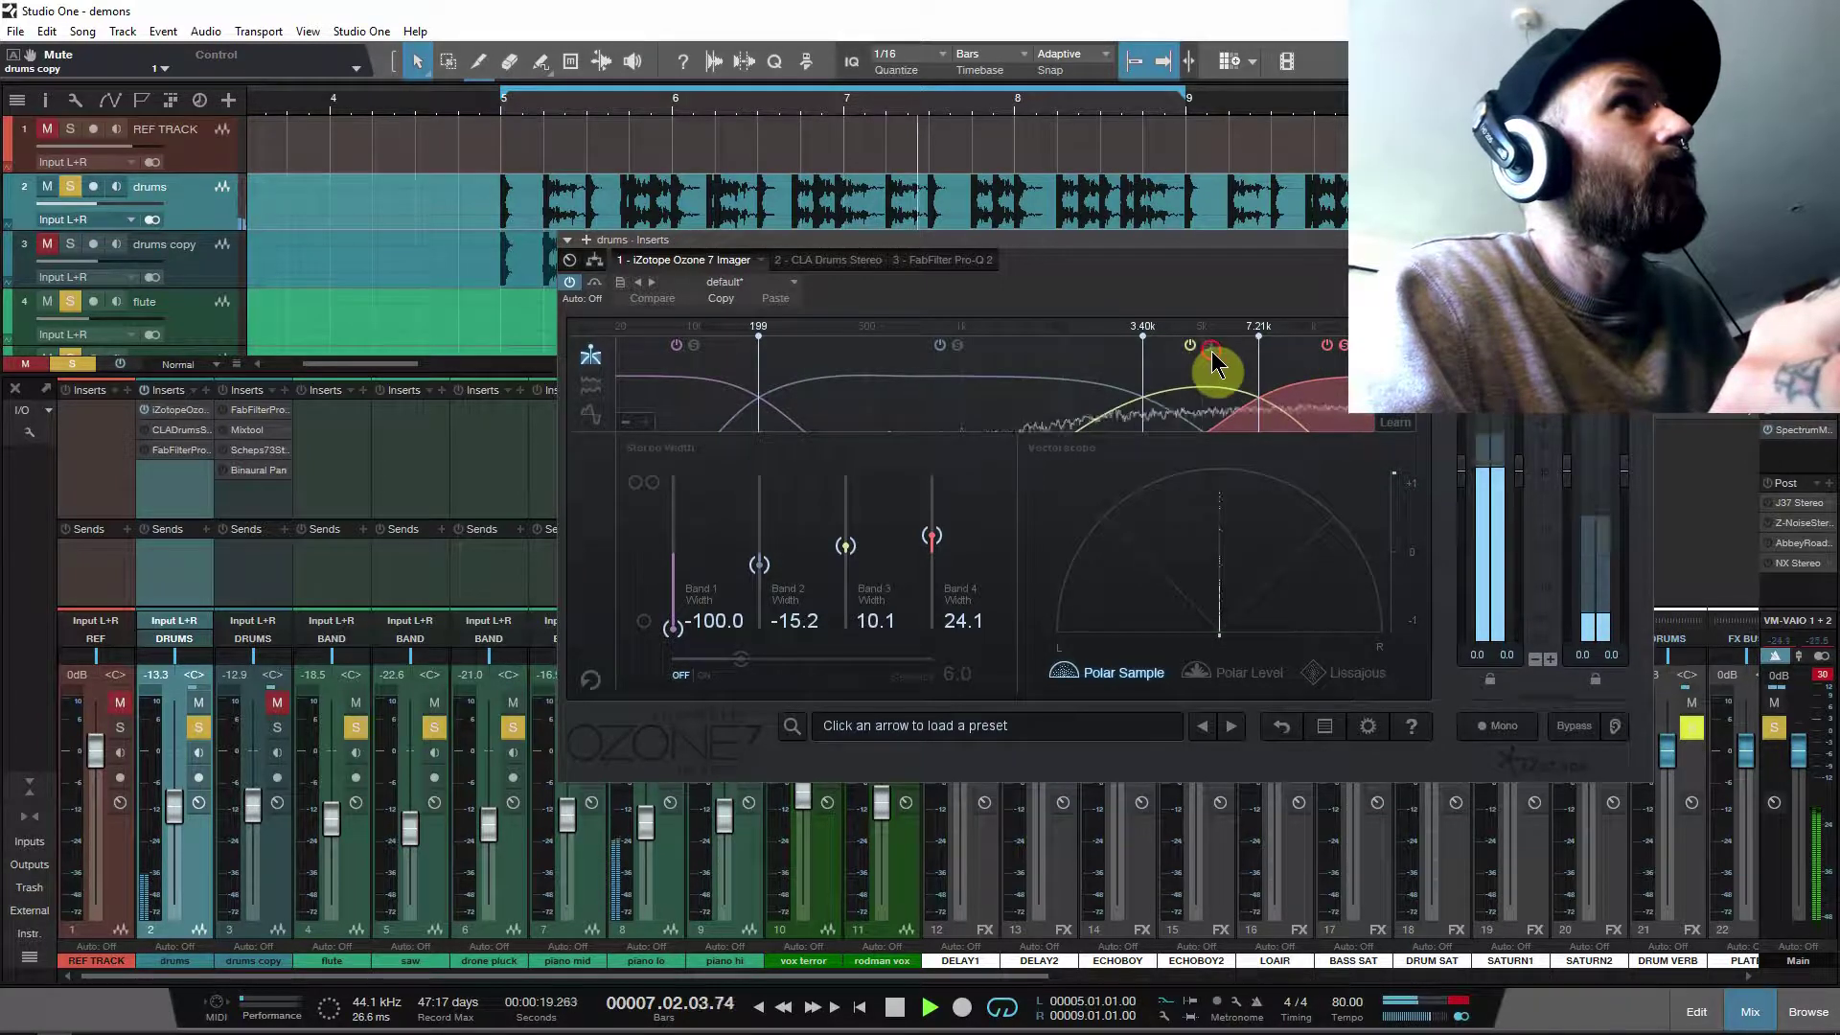
{"action": "left_click", "coordinate": [1208, 346]}
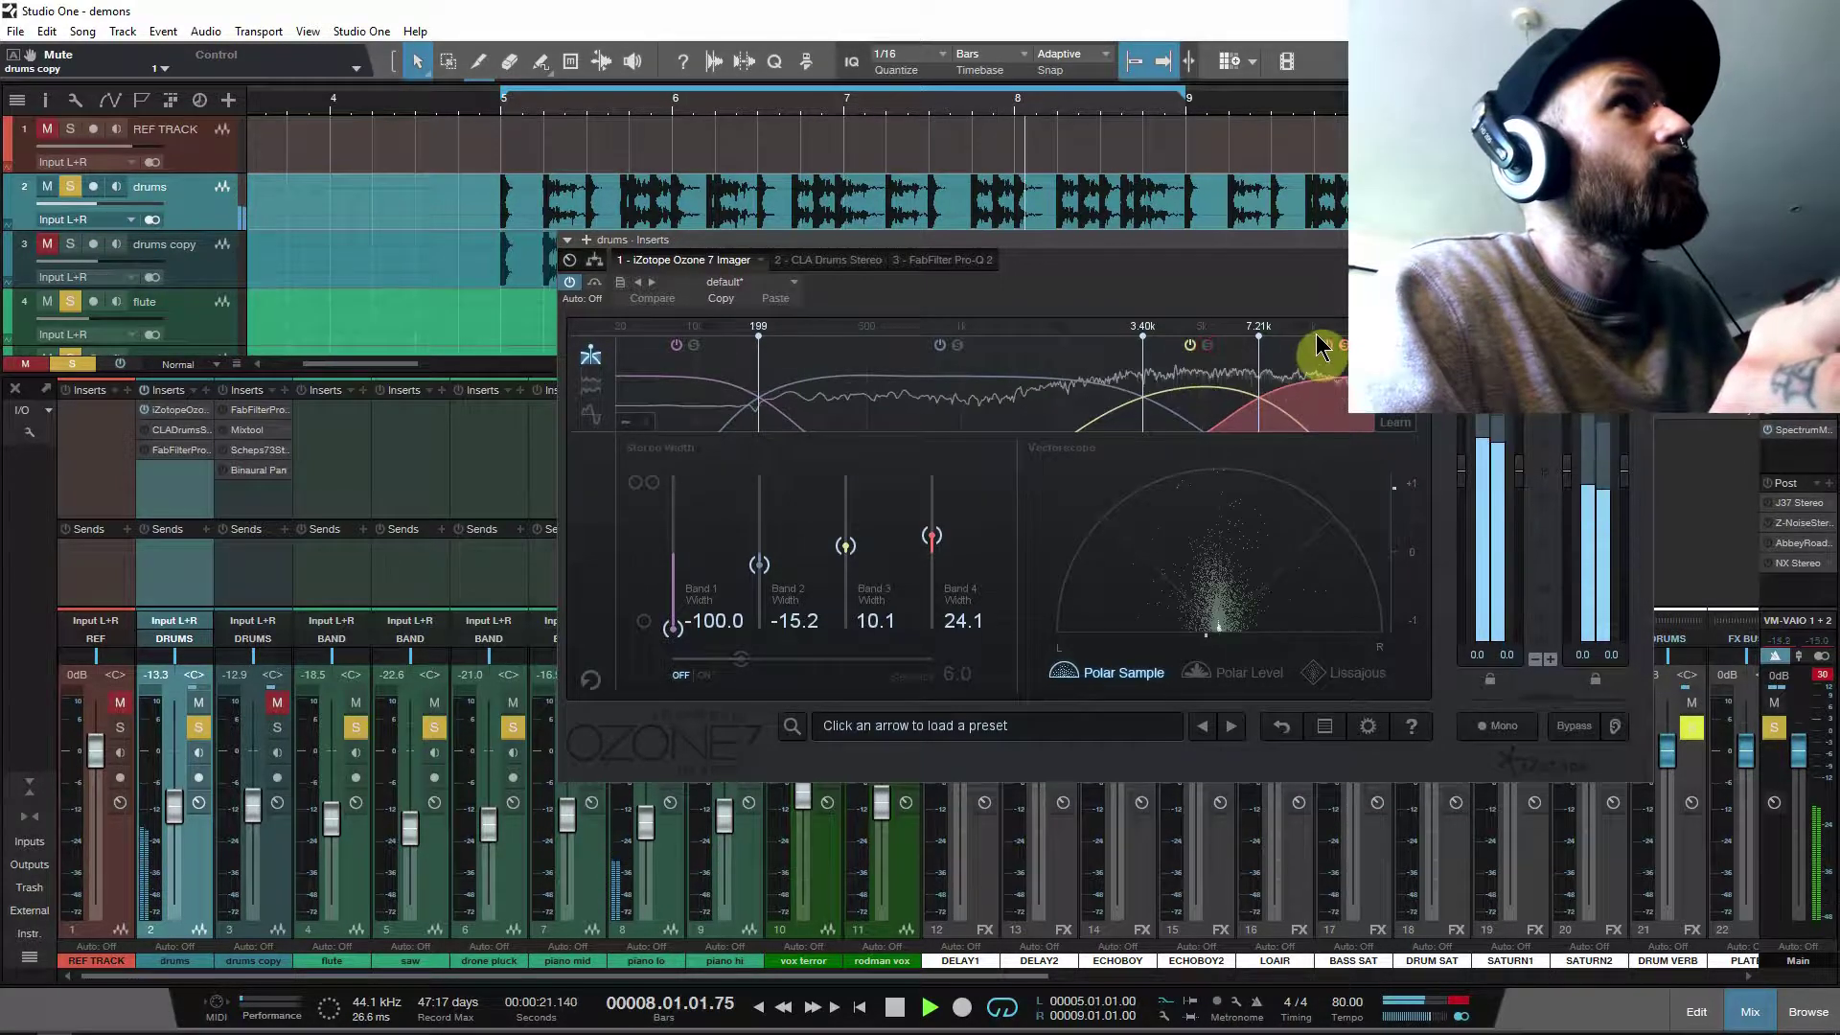
{"action": "key", "text": "space"}
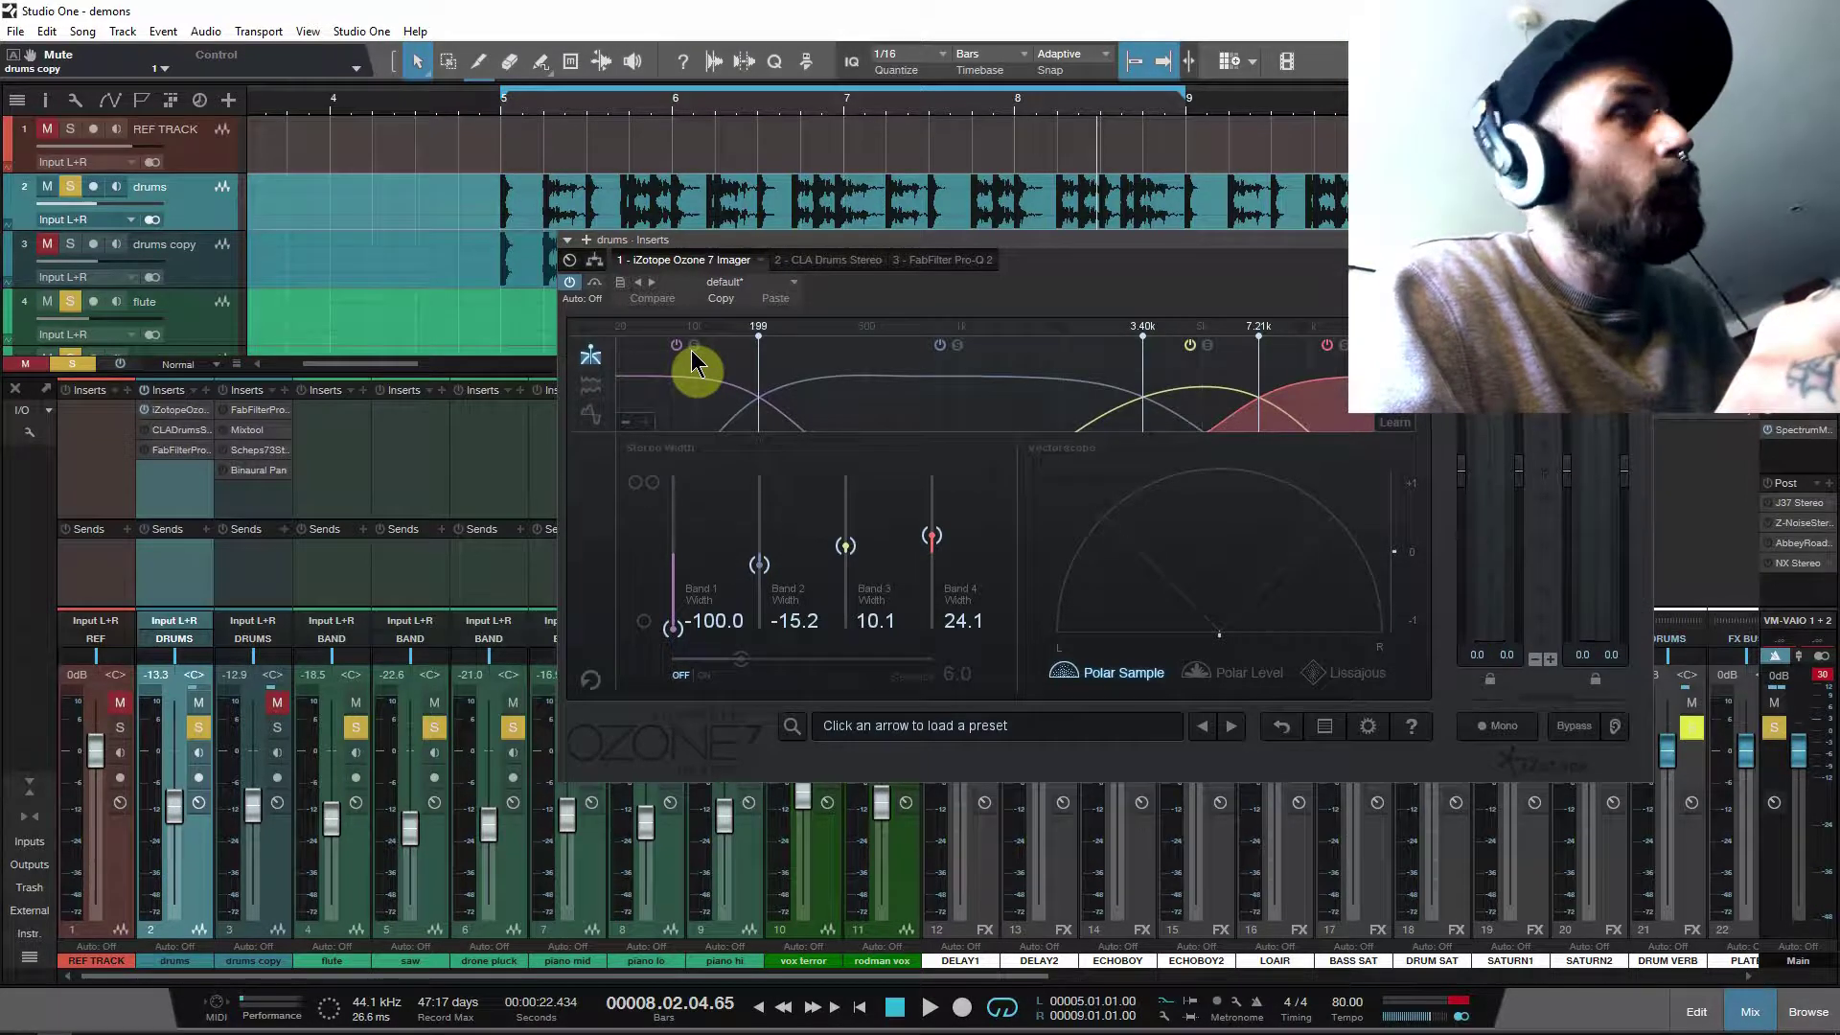
Step: Solo the Imager's Band 1 to audition the drums' low end, and close the plug-in
{"action": "left_click", "coordinate": [694, 346]}
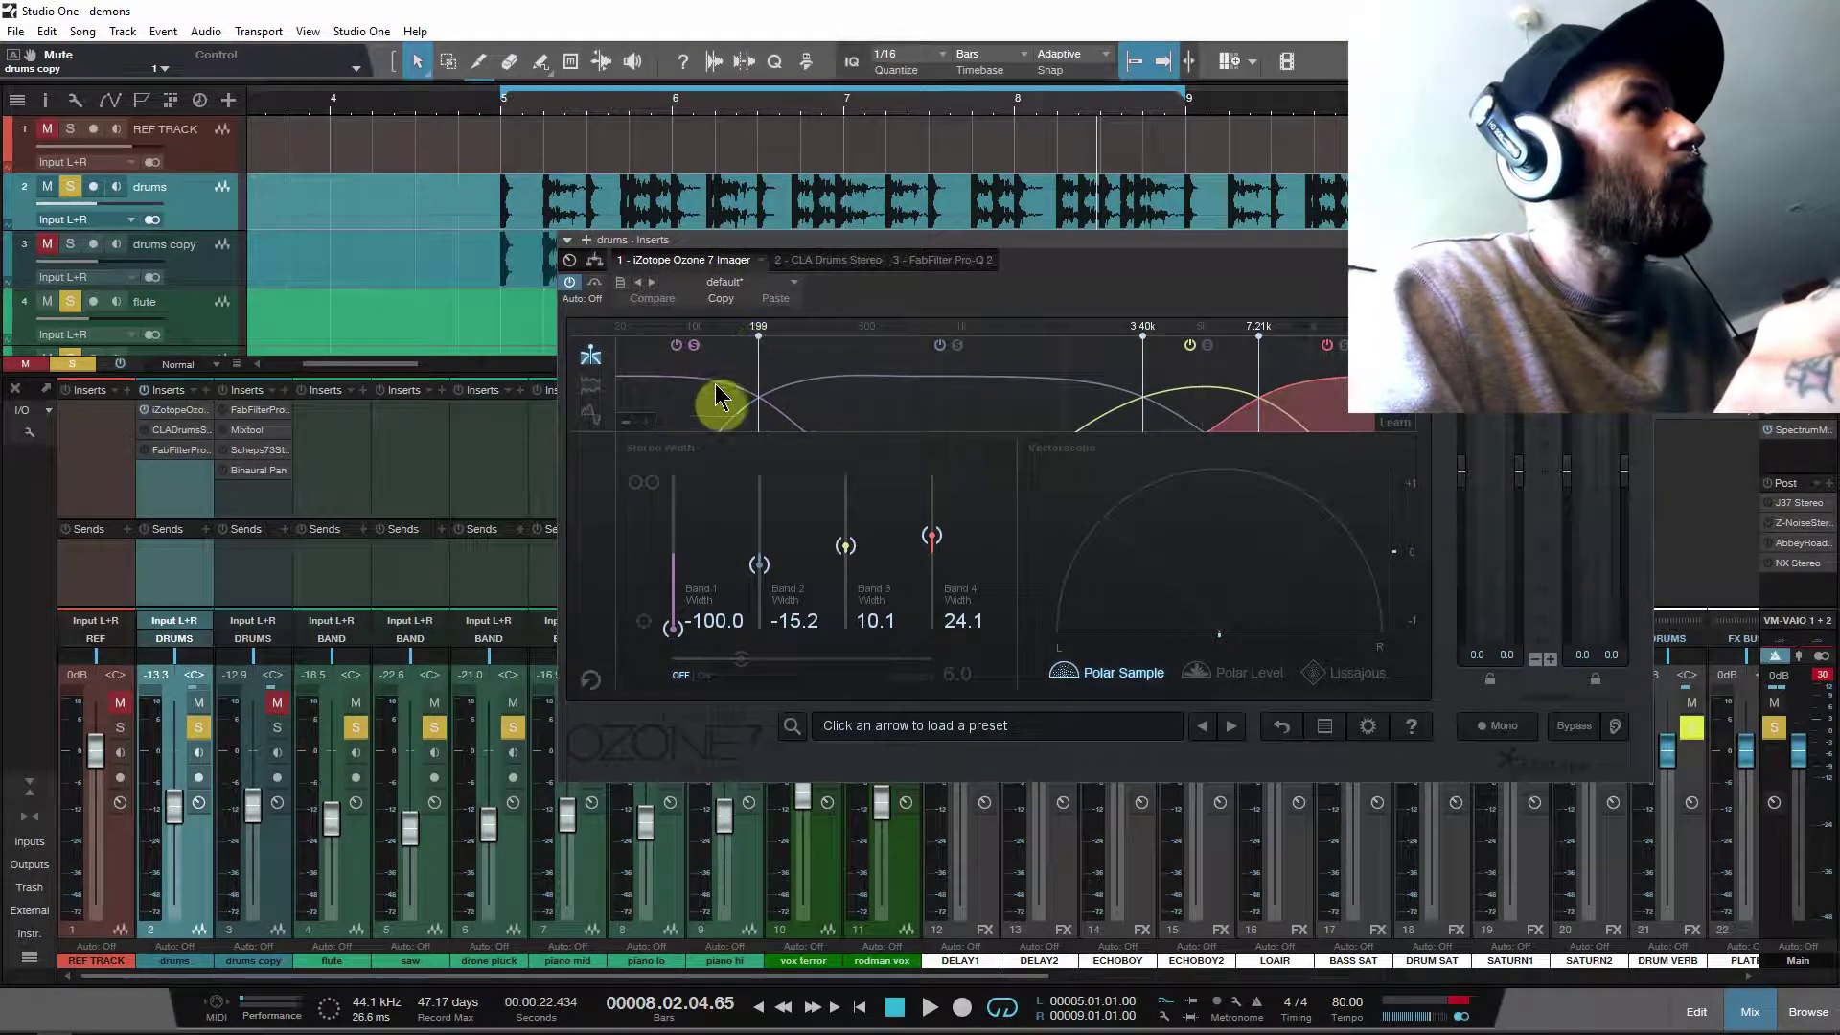
{"action": "key", "text": "space"}
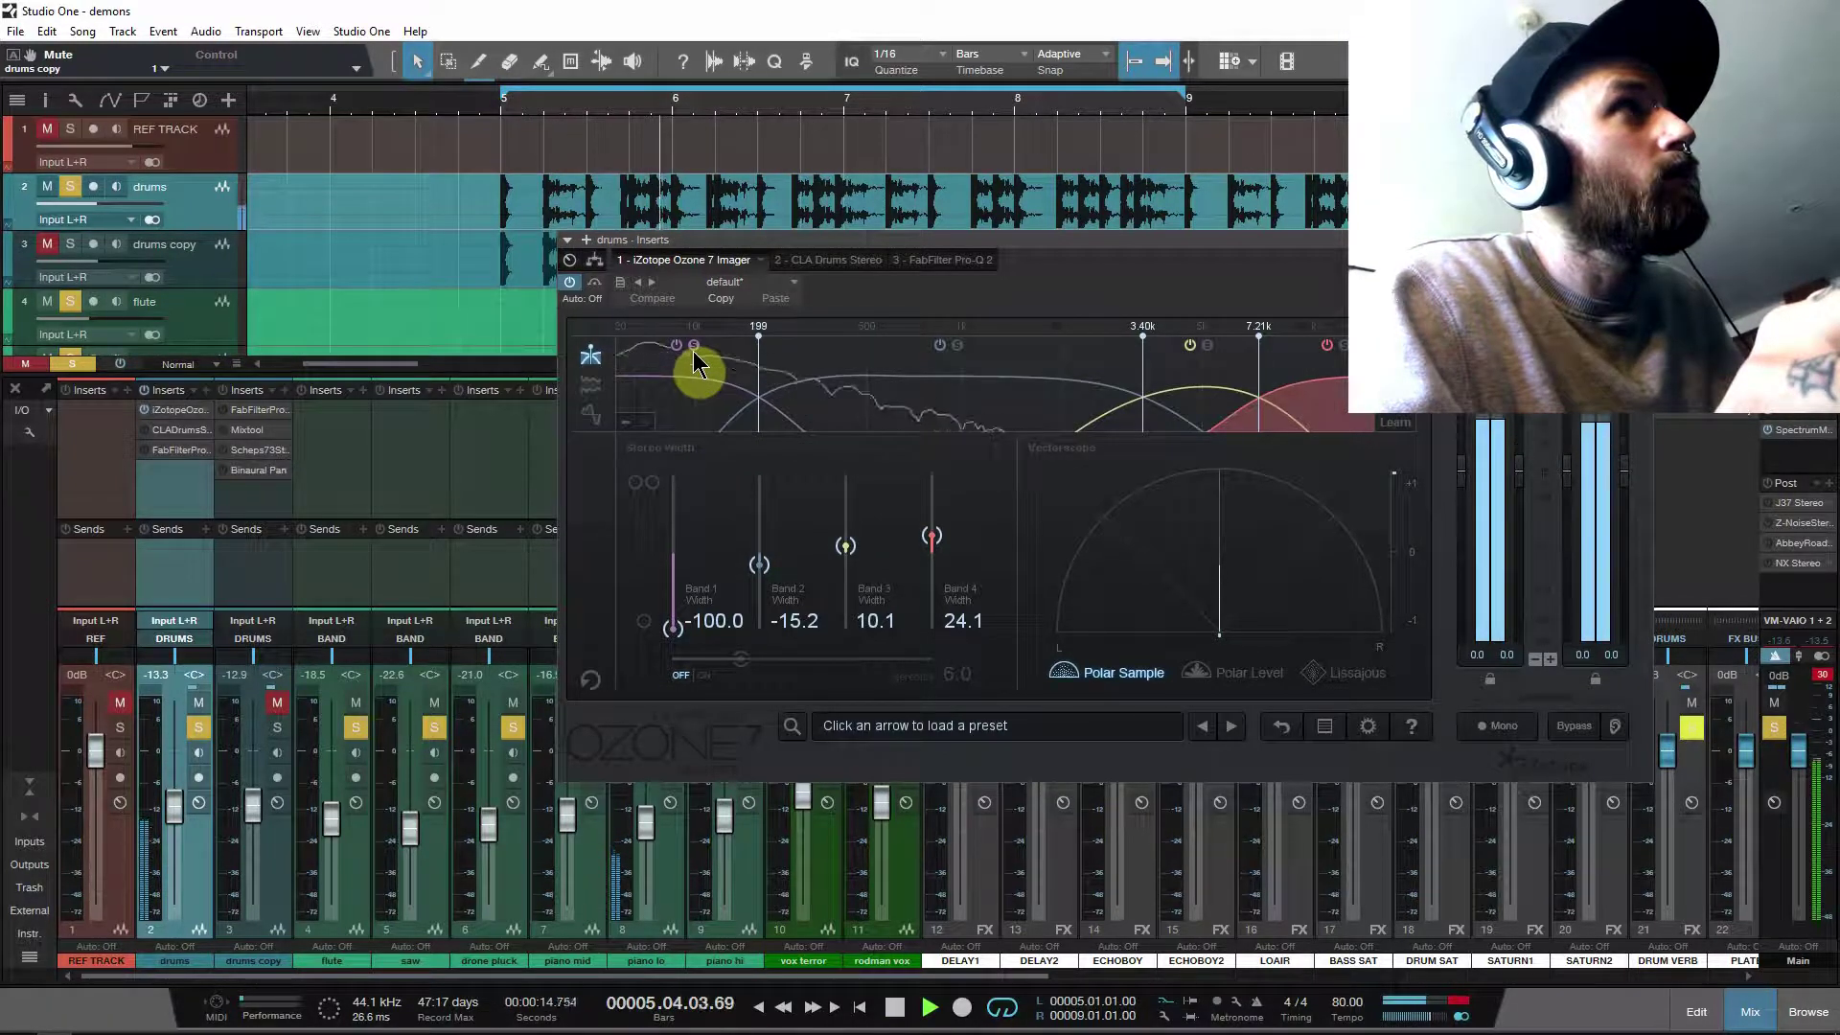
{"action": "key", "text": "space"}
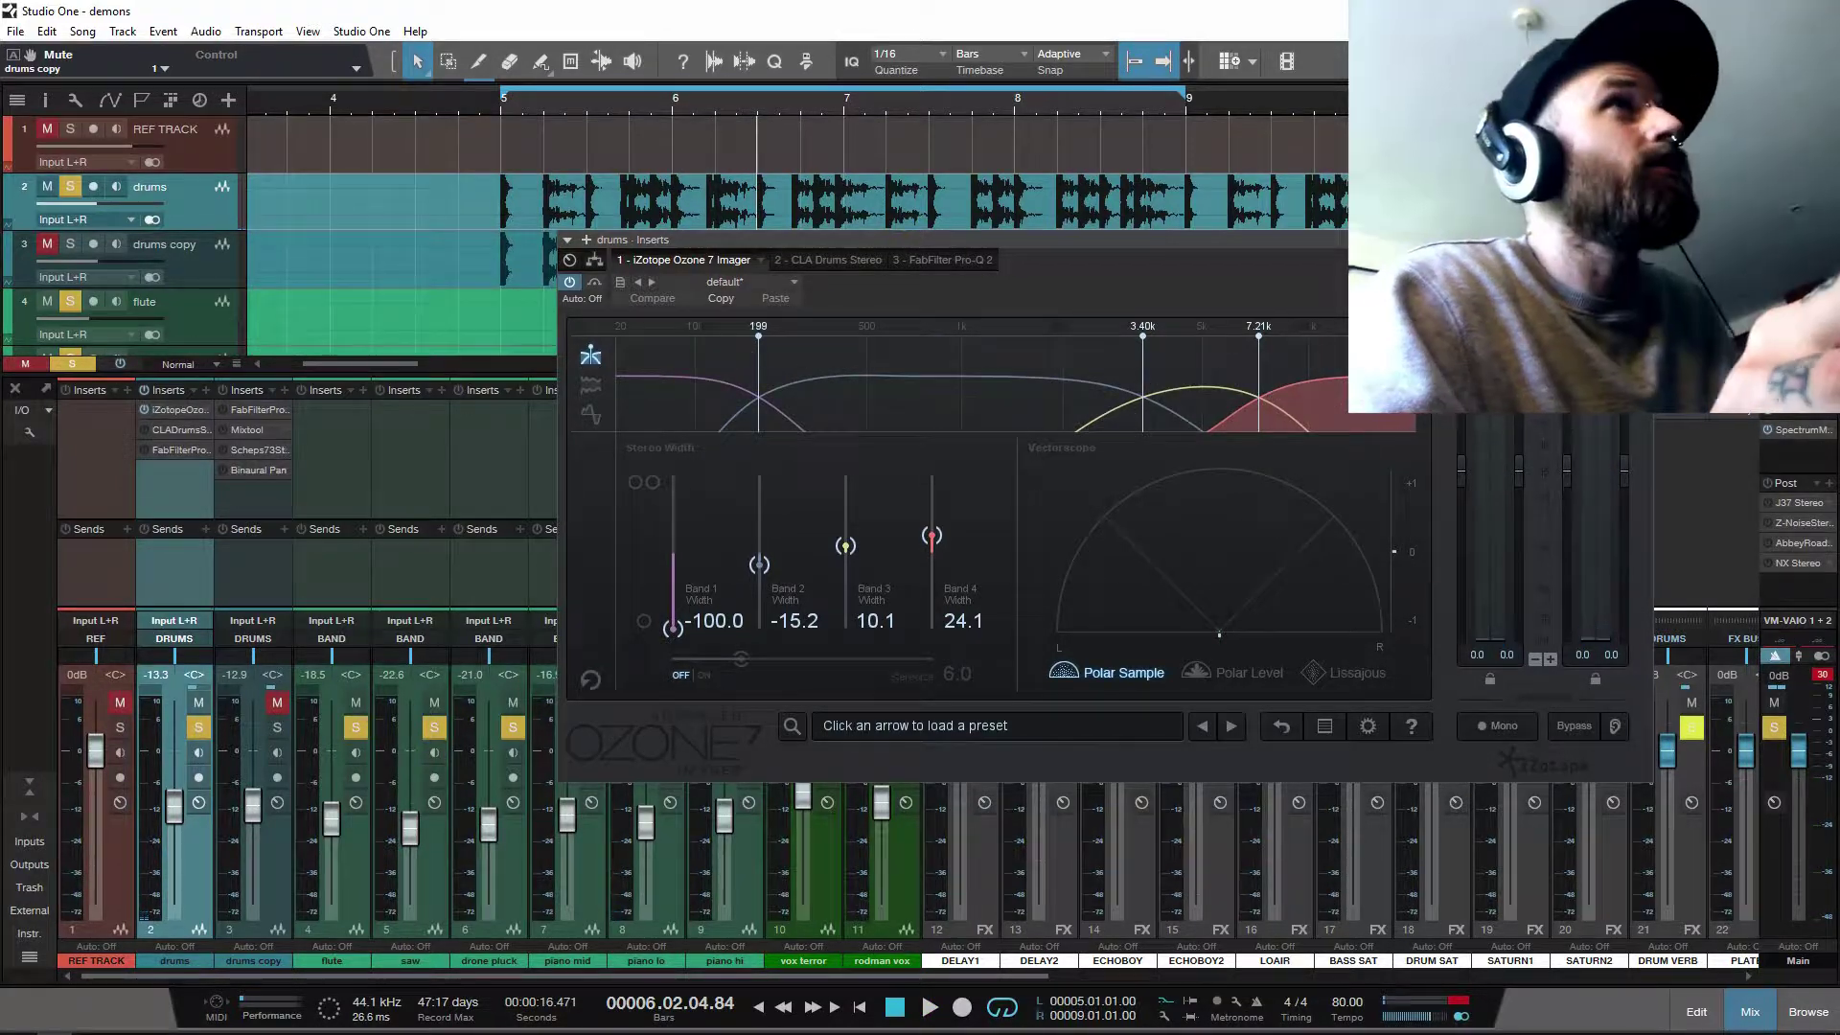
{"action": "left_click", "coordinate": [1641, 240]}
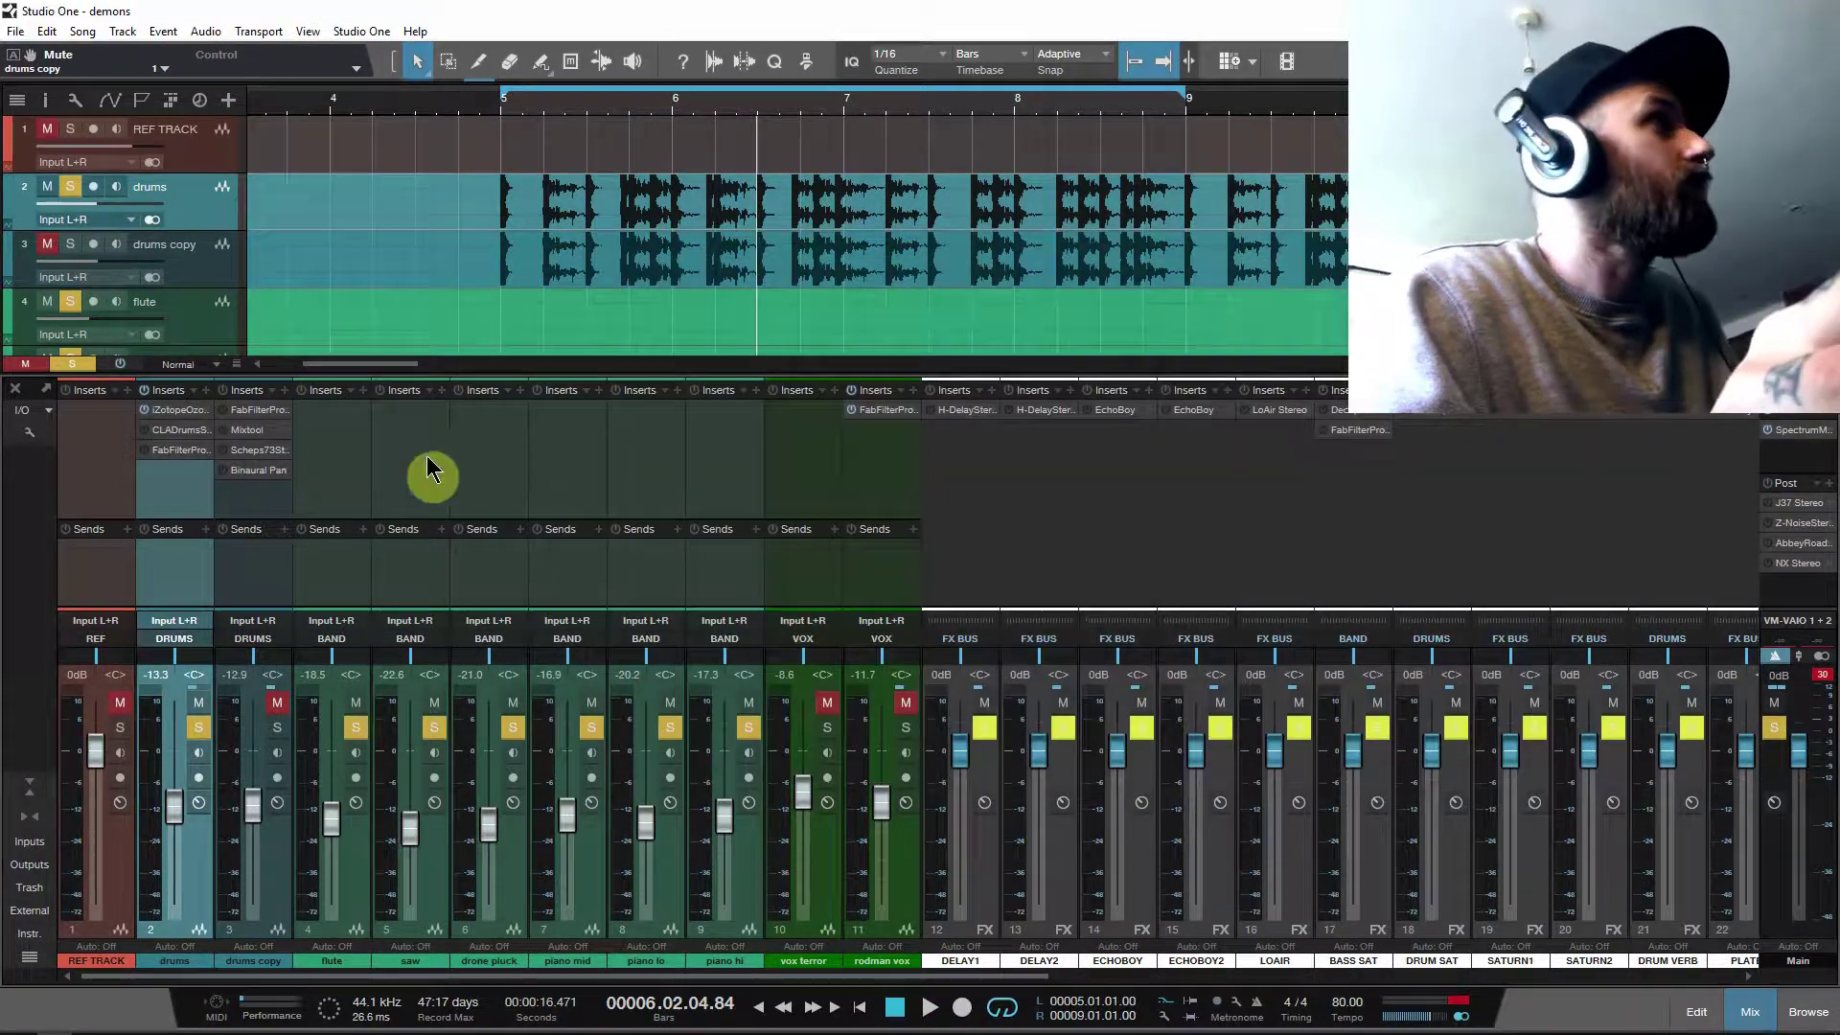
Step: Enable and open CLA Drums on the drums channel and start playback to hear its reverb
{"action": "left_click", "coordinate": [150, 433]}
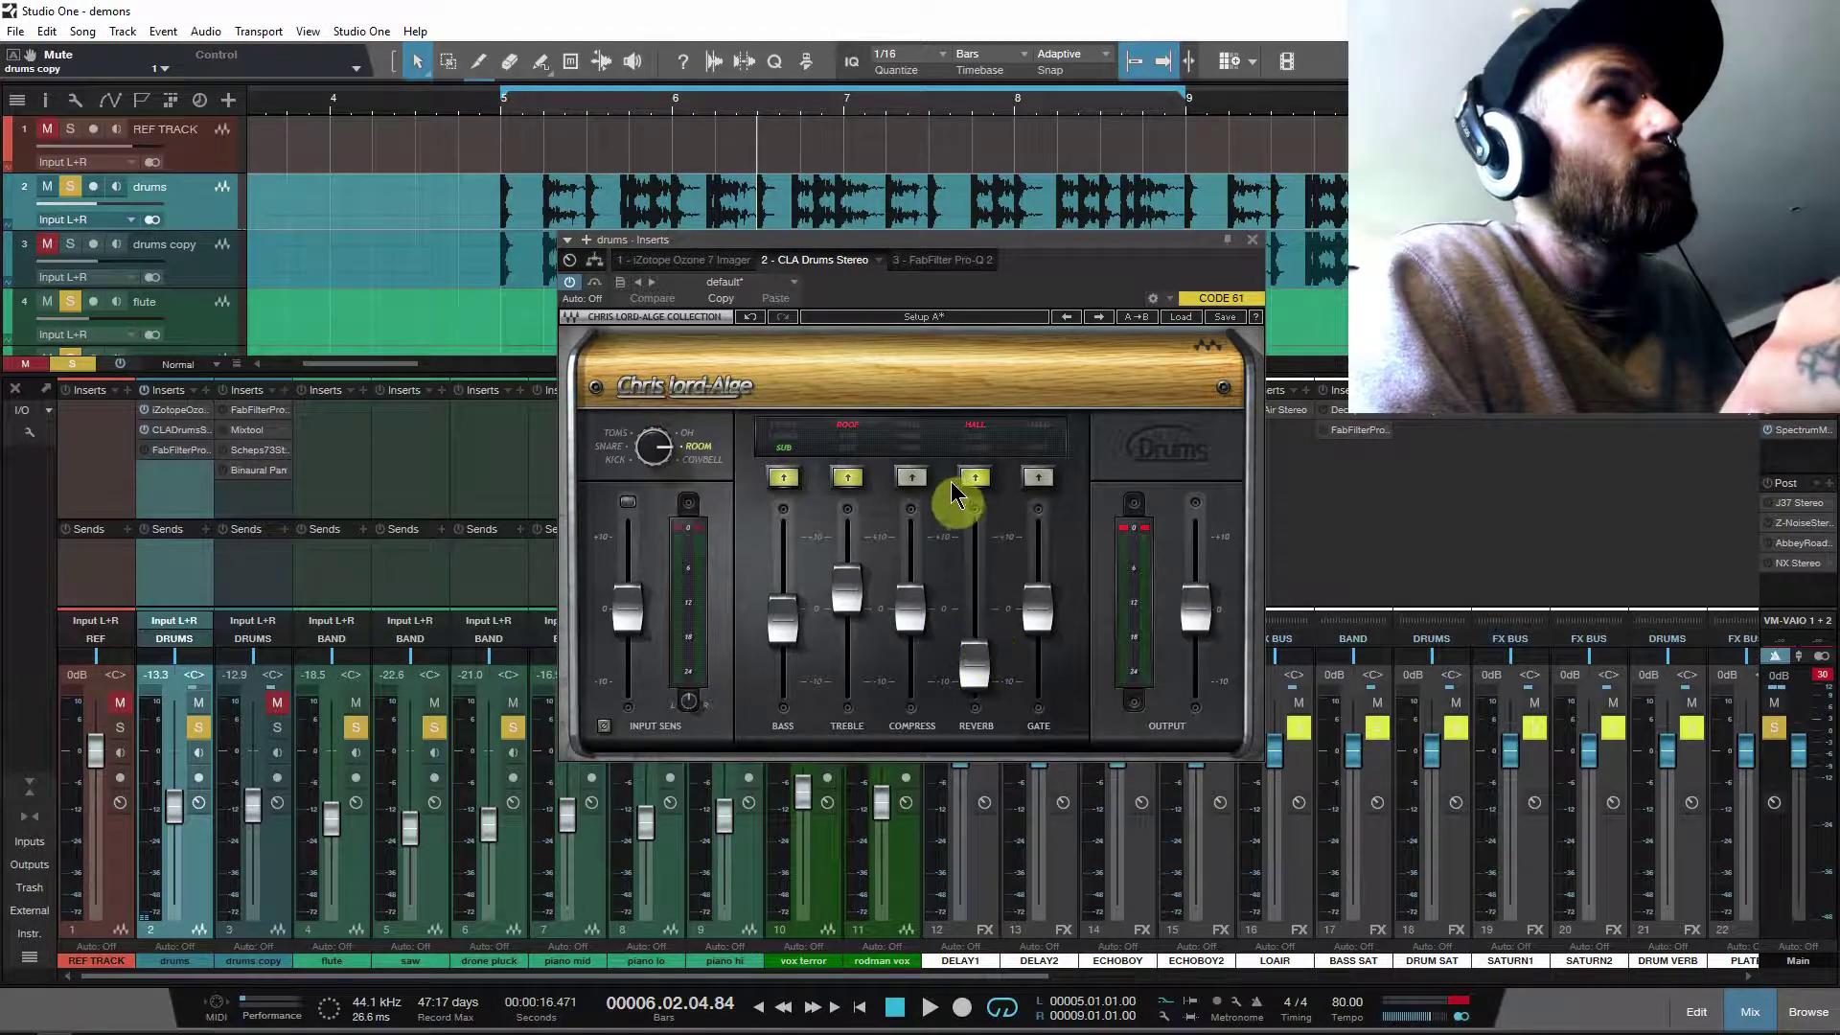
{"action": "left_click_drag", "start_coordinate": [967, 659], "coordinate": [968, 671]}
{"action": "key", "text": "space"}
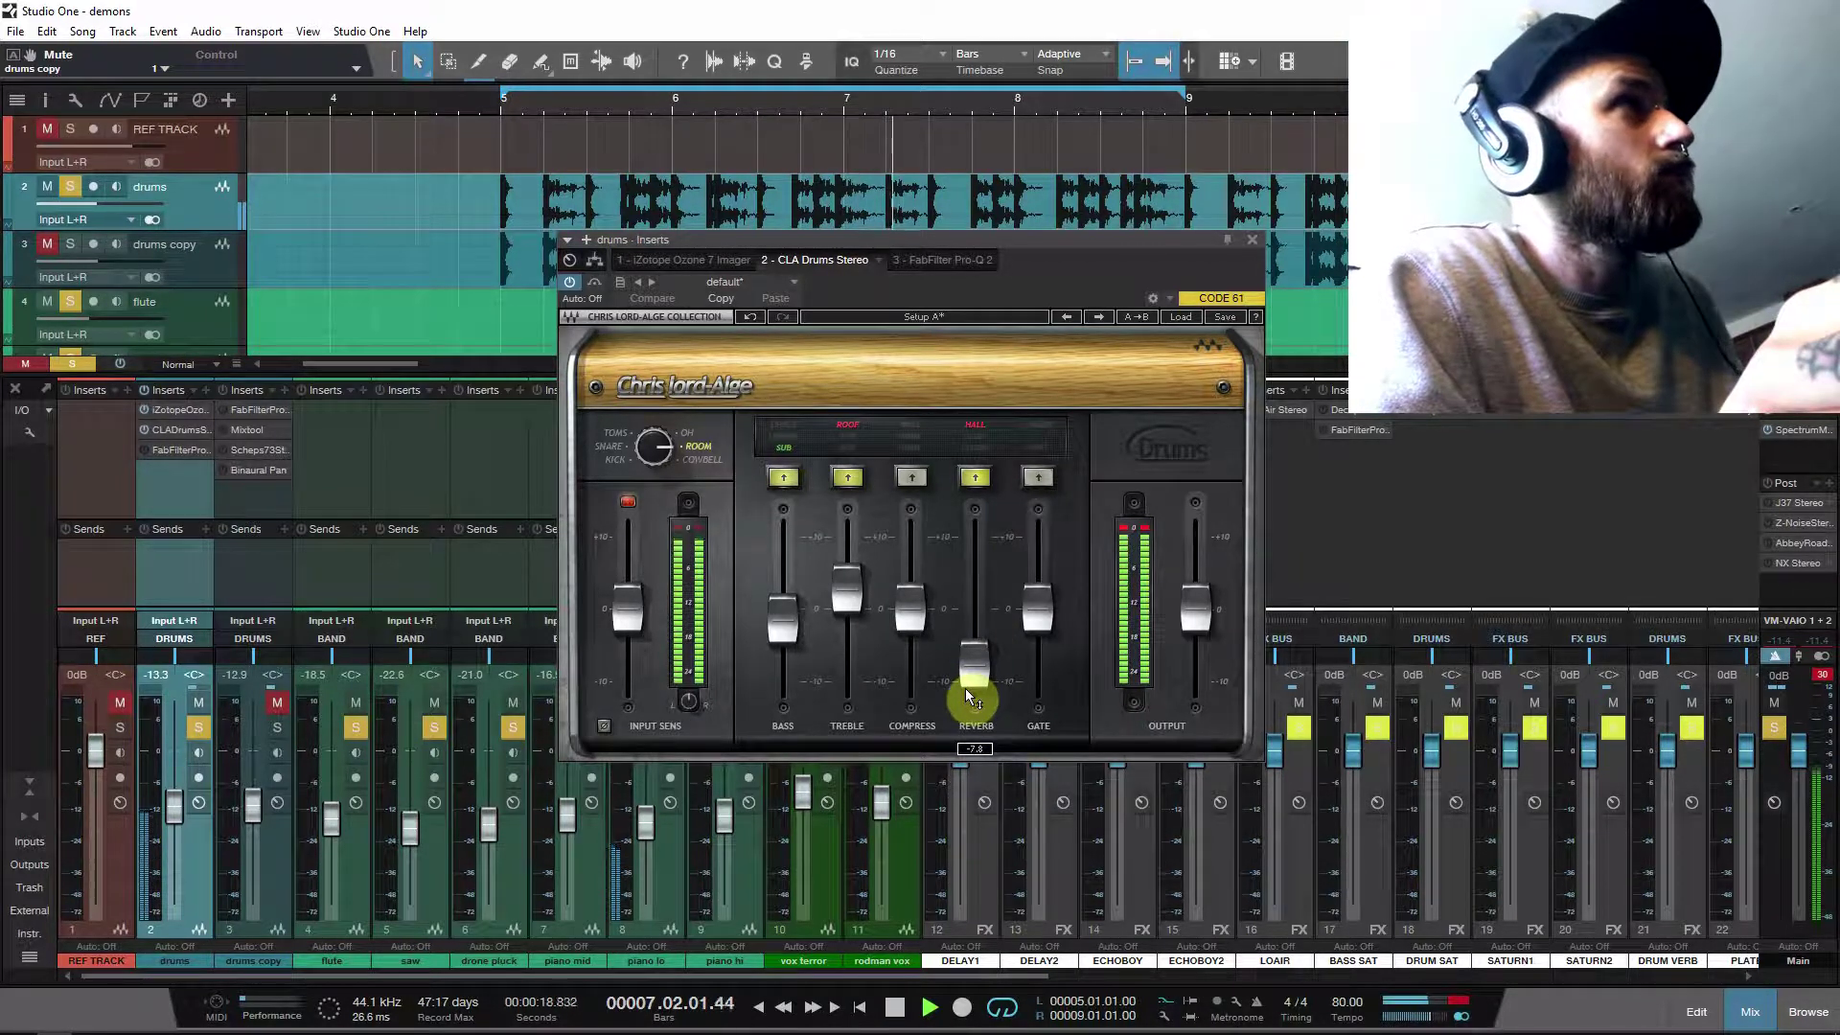
Step: Compare the playing drums with CLA Drums bypassed and active, and close the plug-in
{"action": "left_click", "coordinate": [596, 284]}
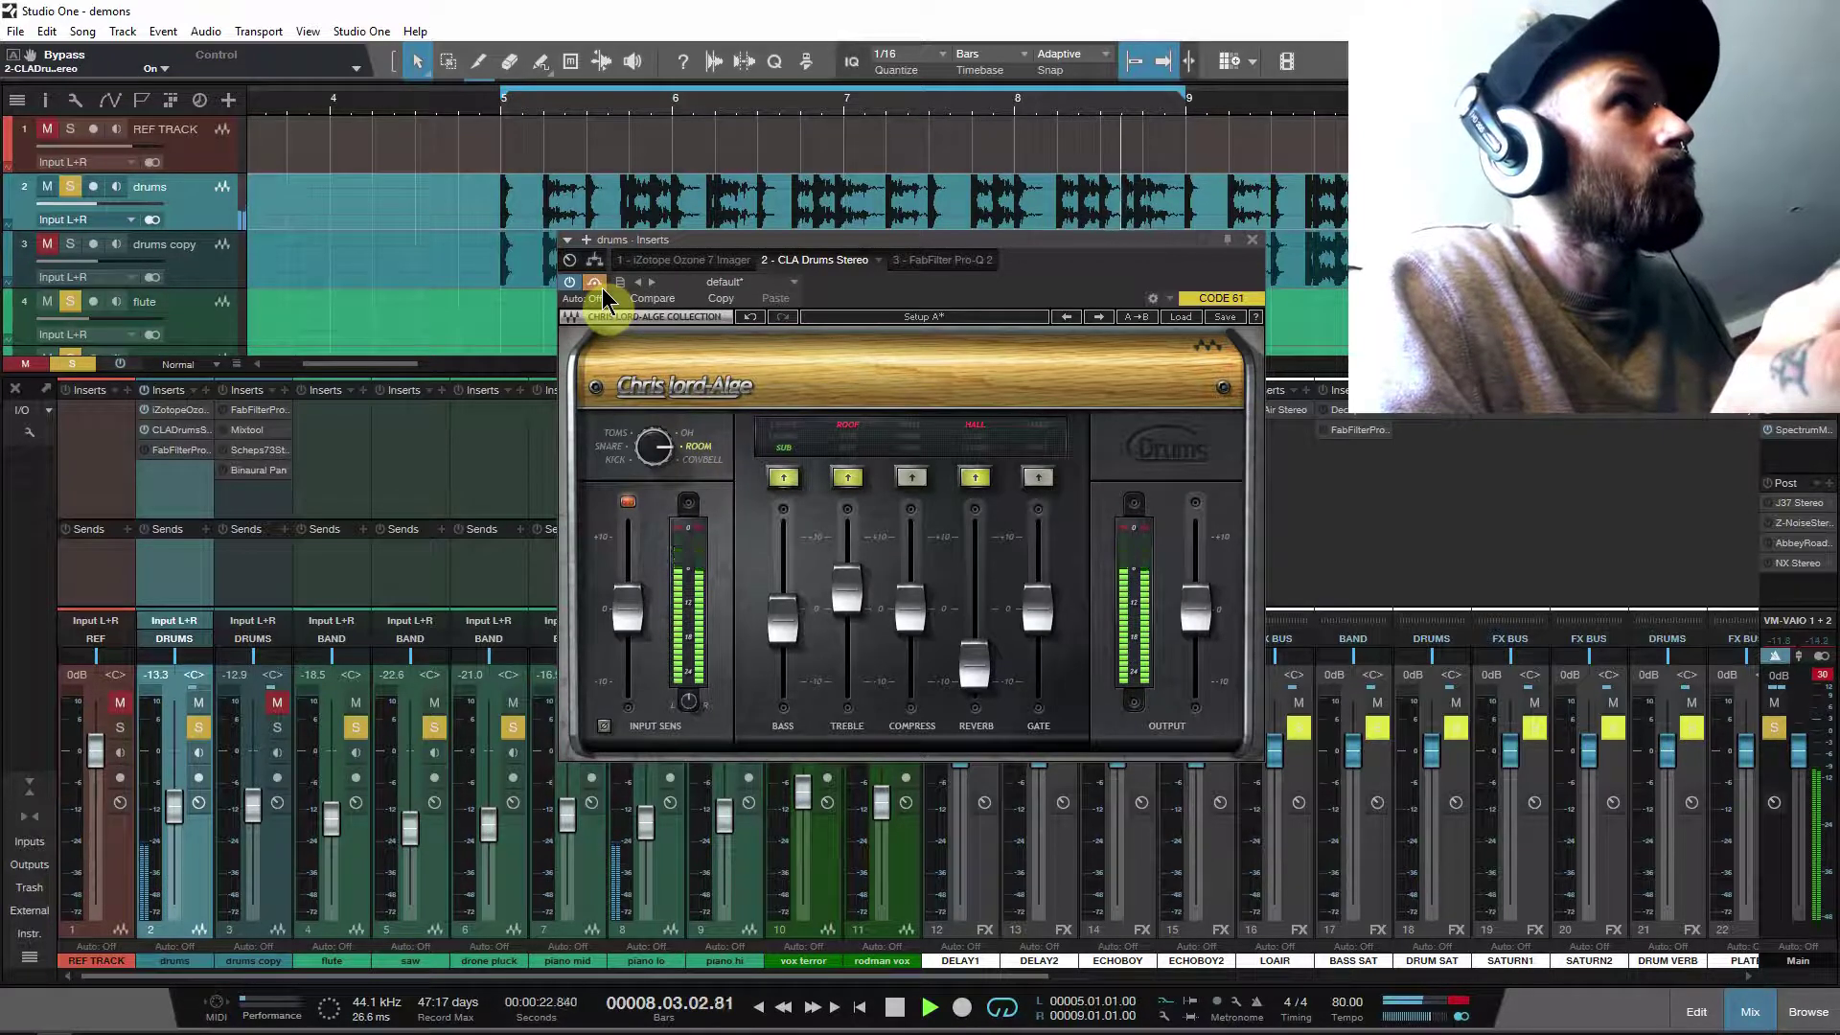
{"action": "left_click", "coordinate": [603, 289]}
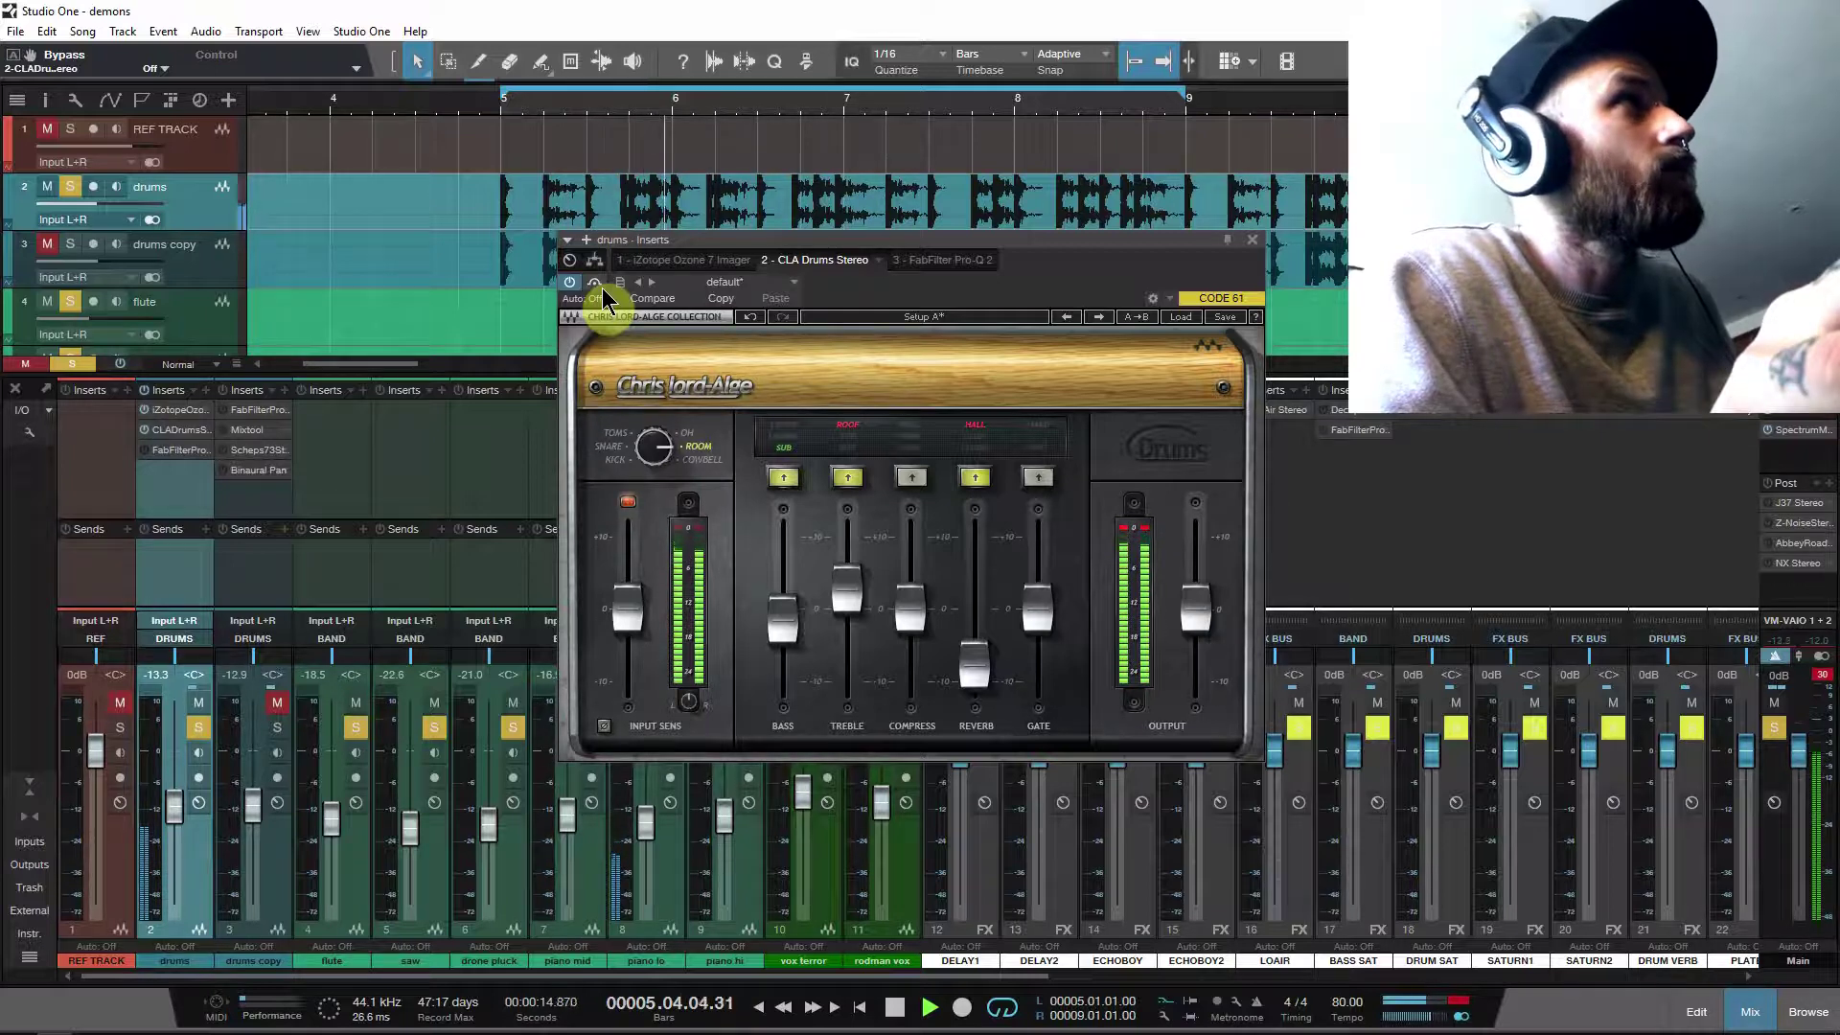
{"action": "key", "text": "space"}
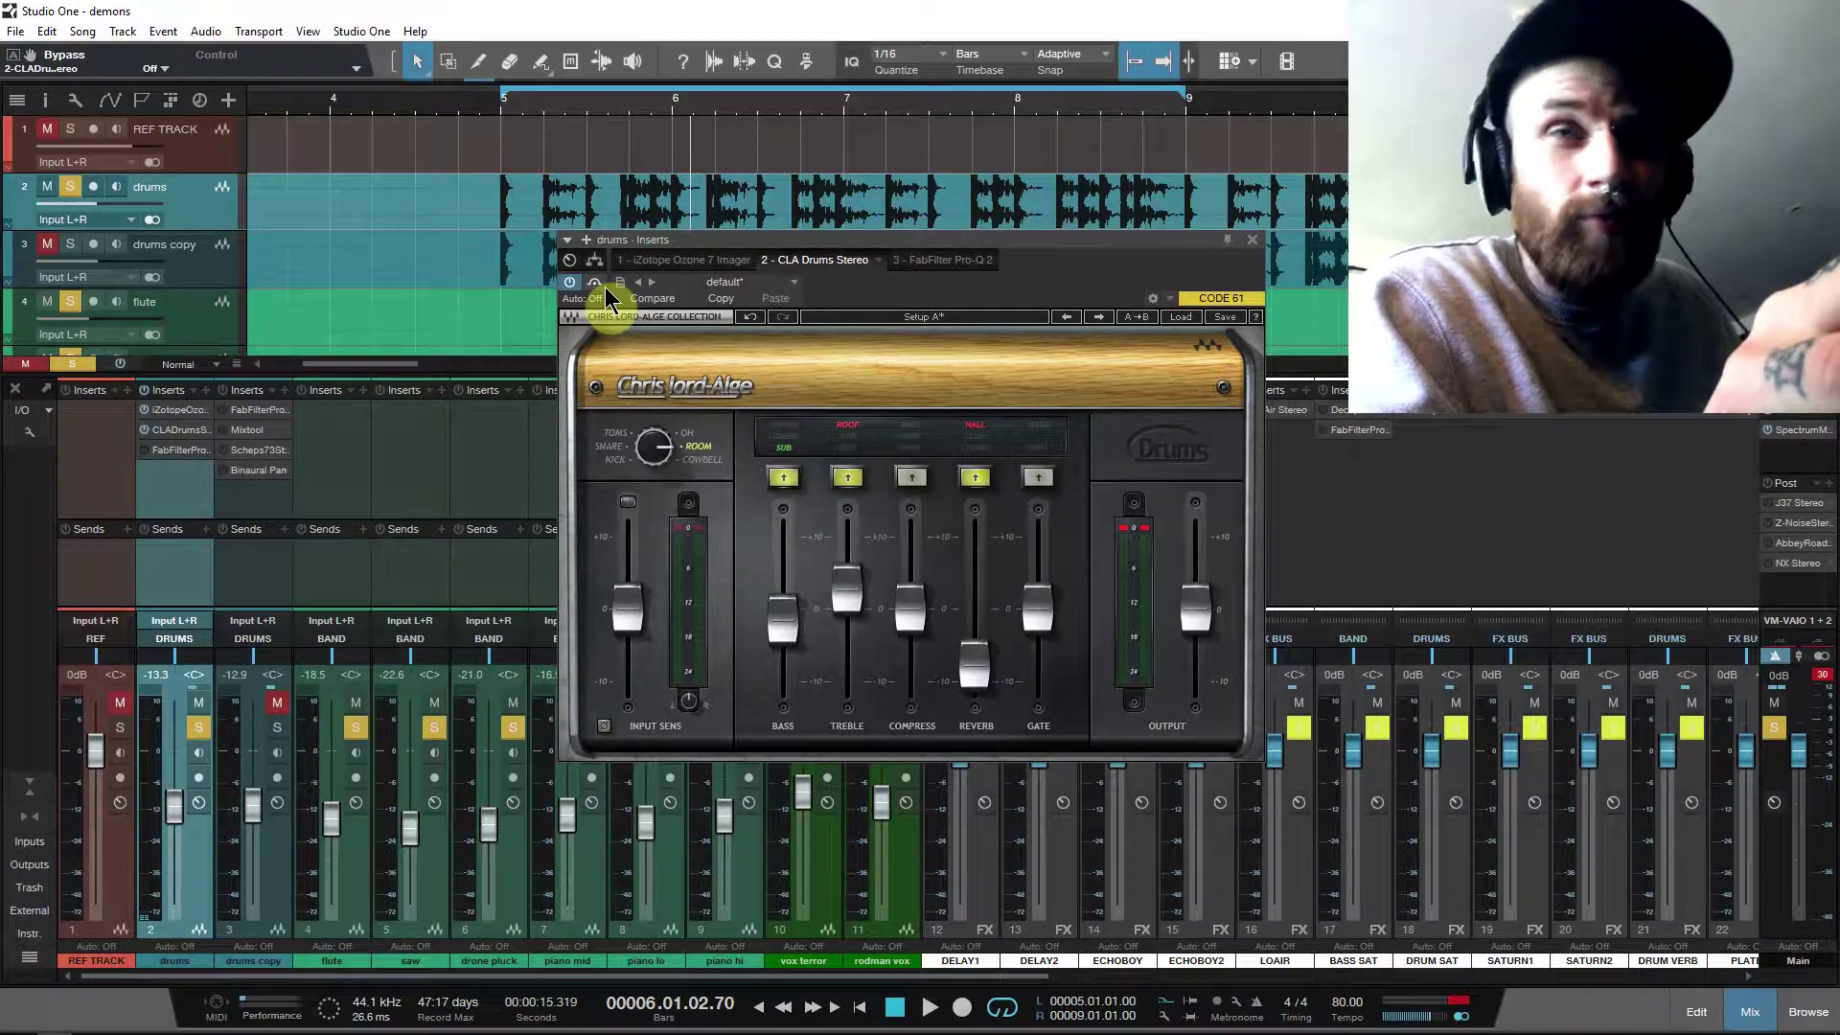
{"action": "left_click", "coordinate": [1253, 240]}
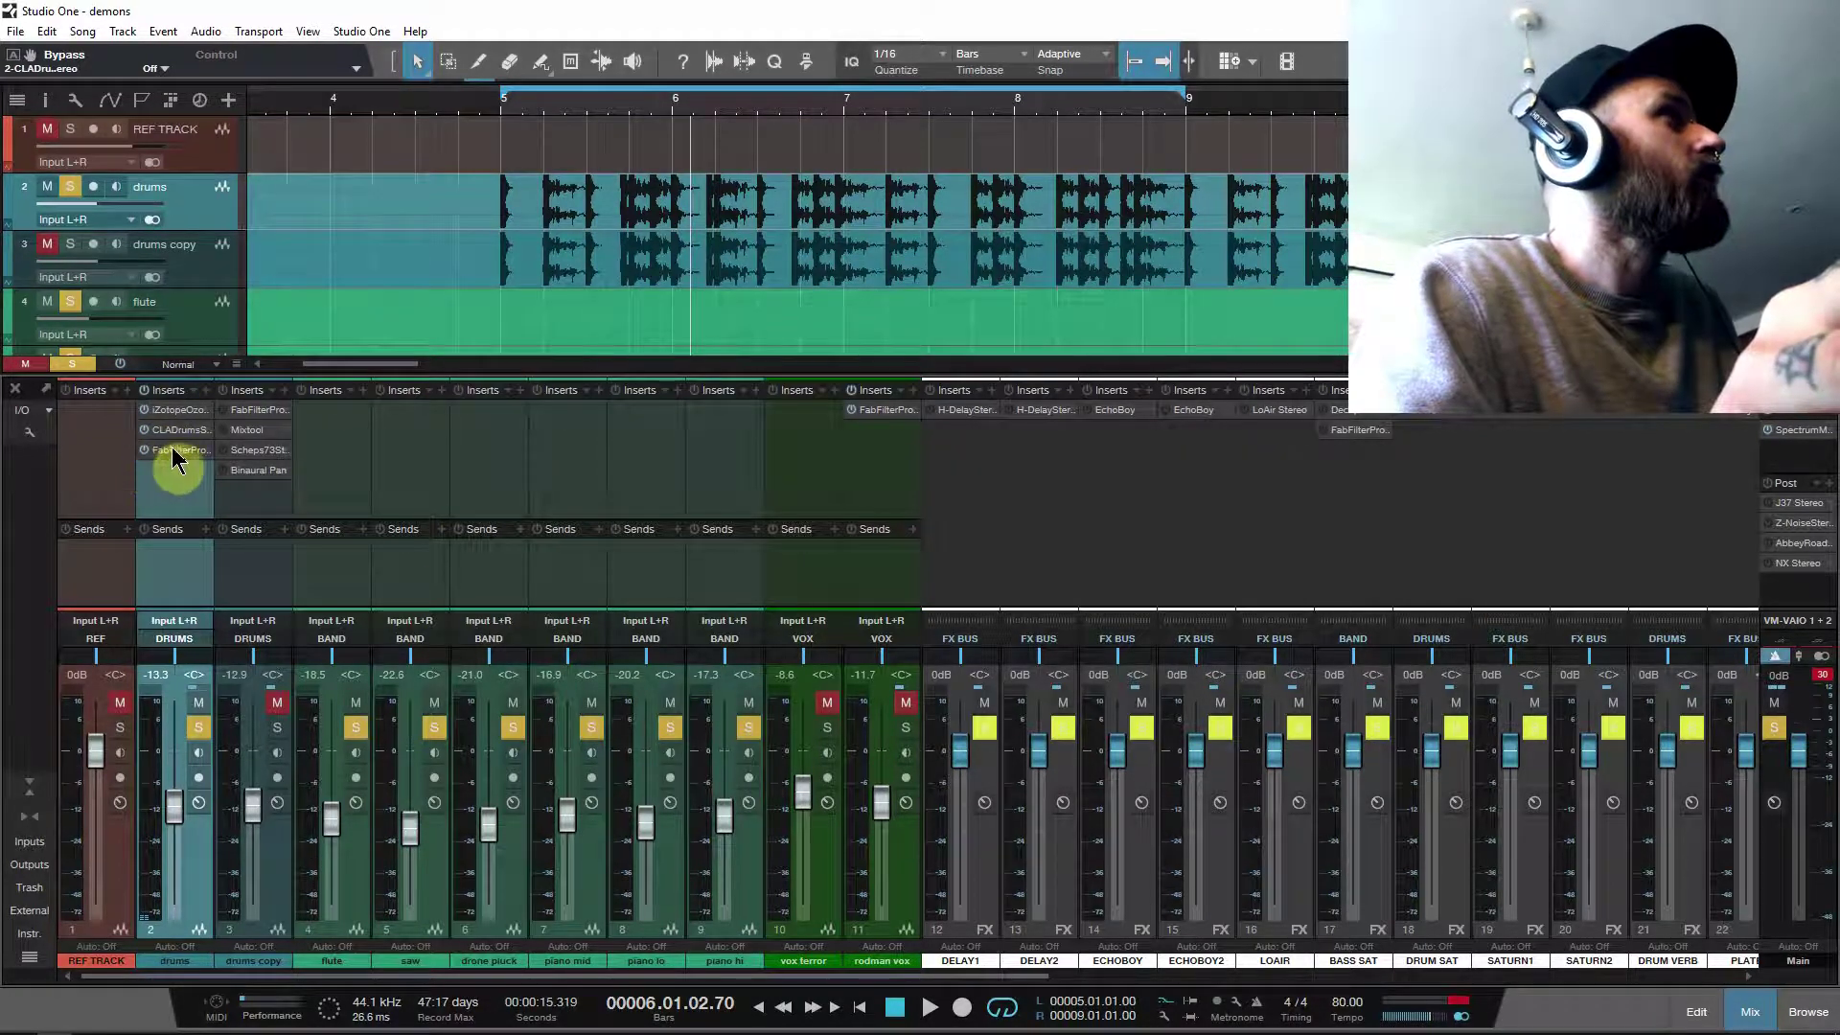
Step: Open FabFilter Pro-Q 2 on the drums channel and compare playback with the EQ bypassed and active
{"action": "left_click", "coordinate": [172, 450]}
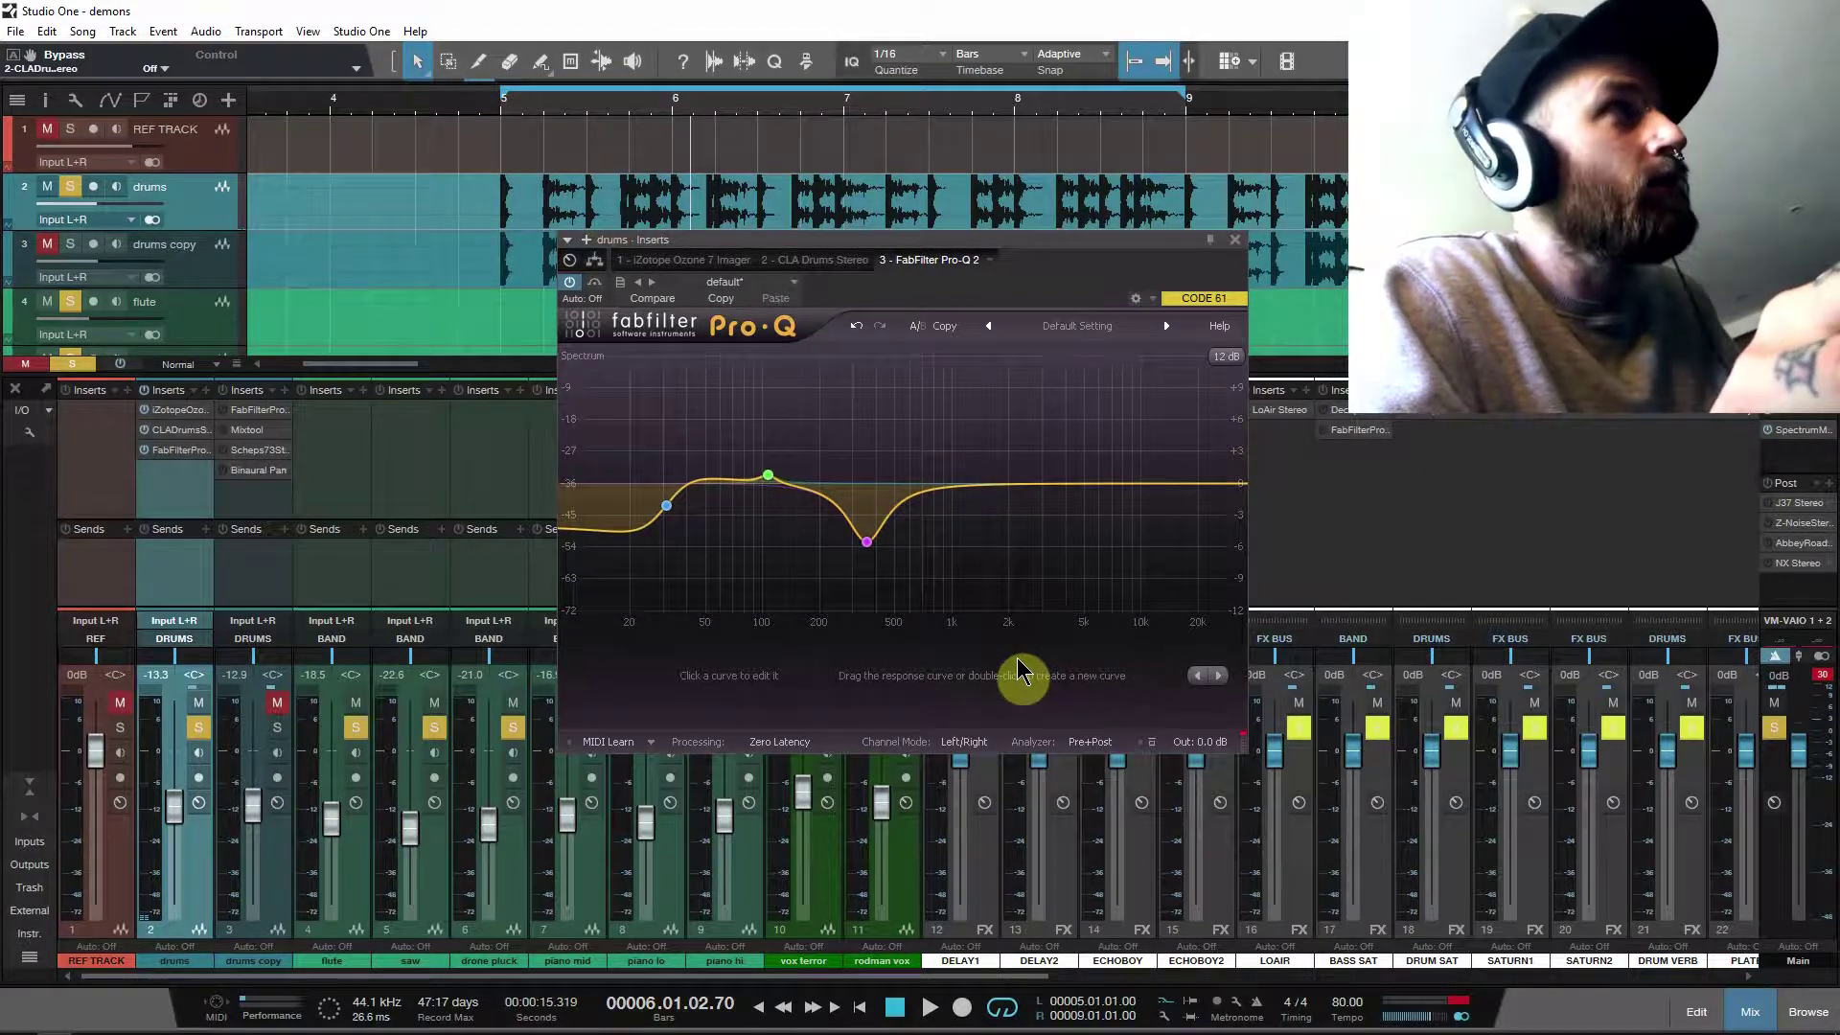
{"action": "mouse_move", "coordinate": [664, 503]}
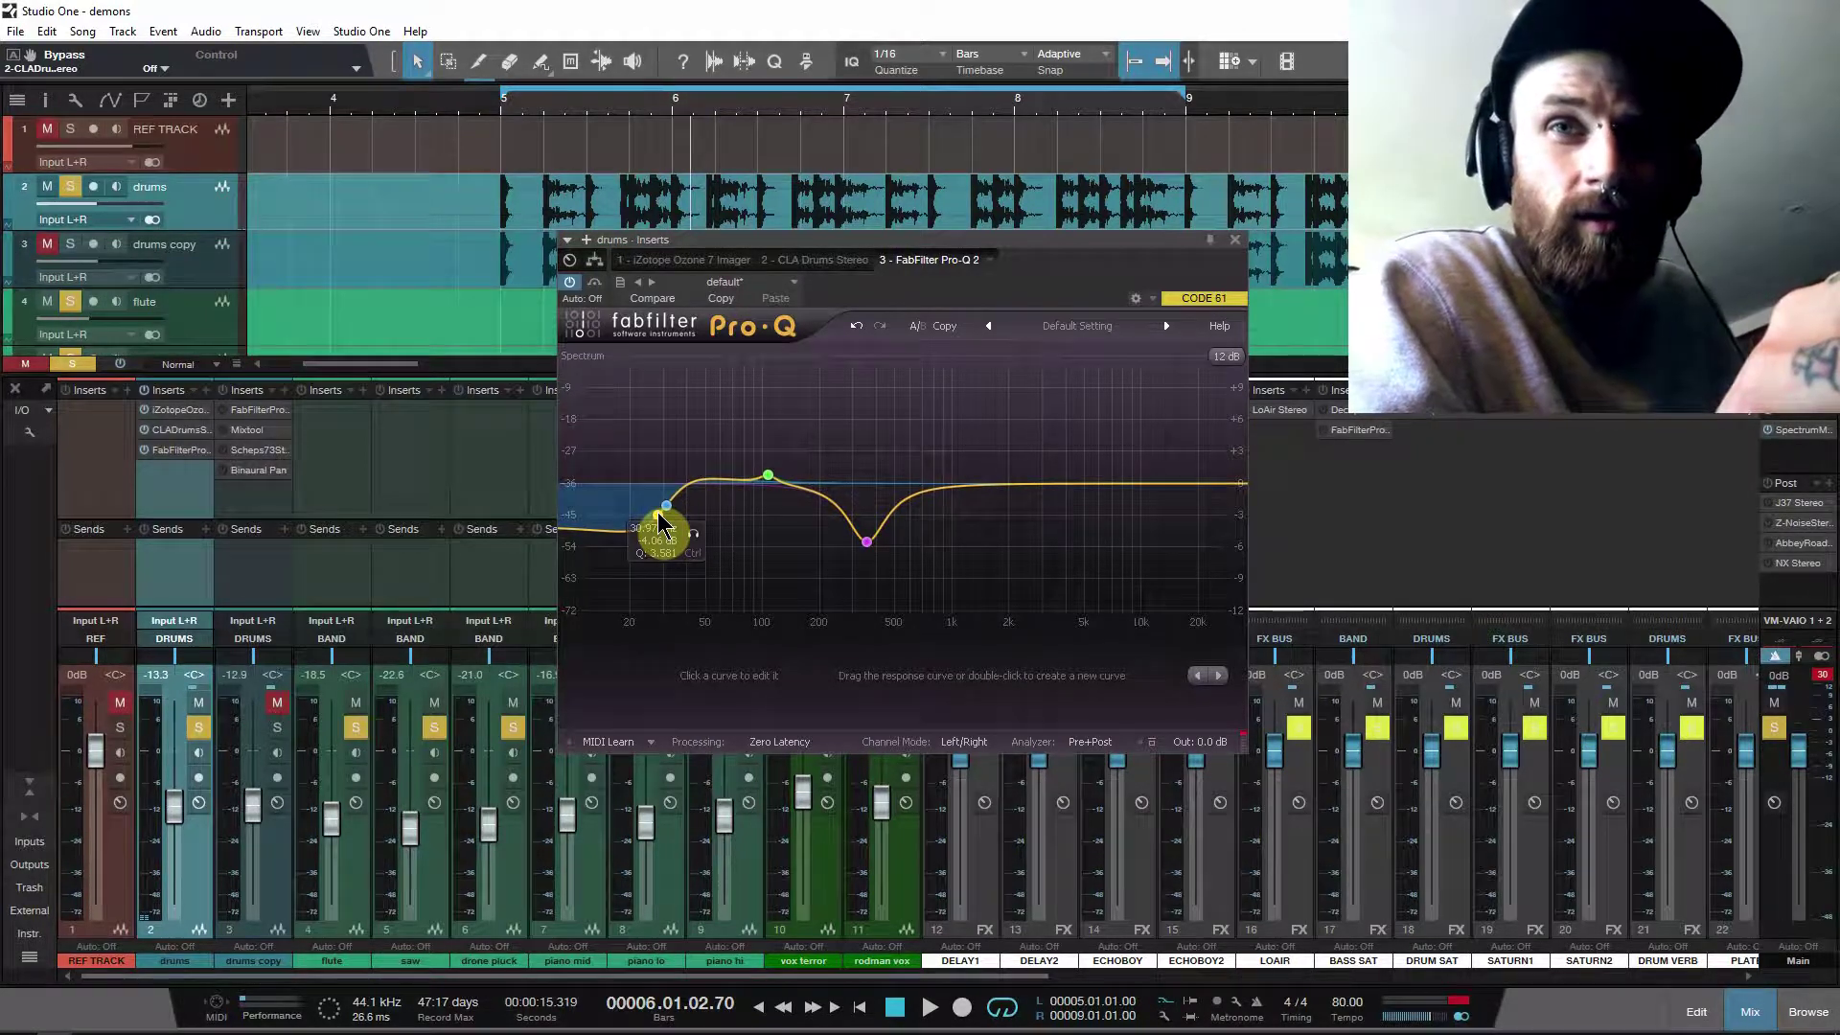
{"action": "left_click", "coordinate": [595, 283]}
{"action": "key", "text": "space"}
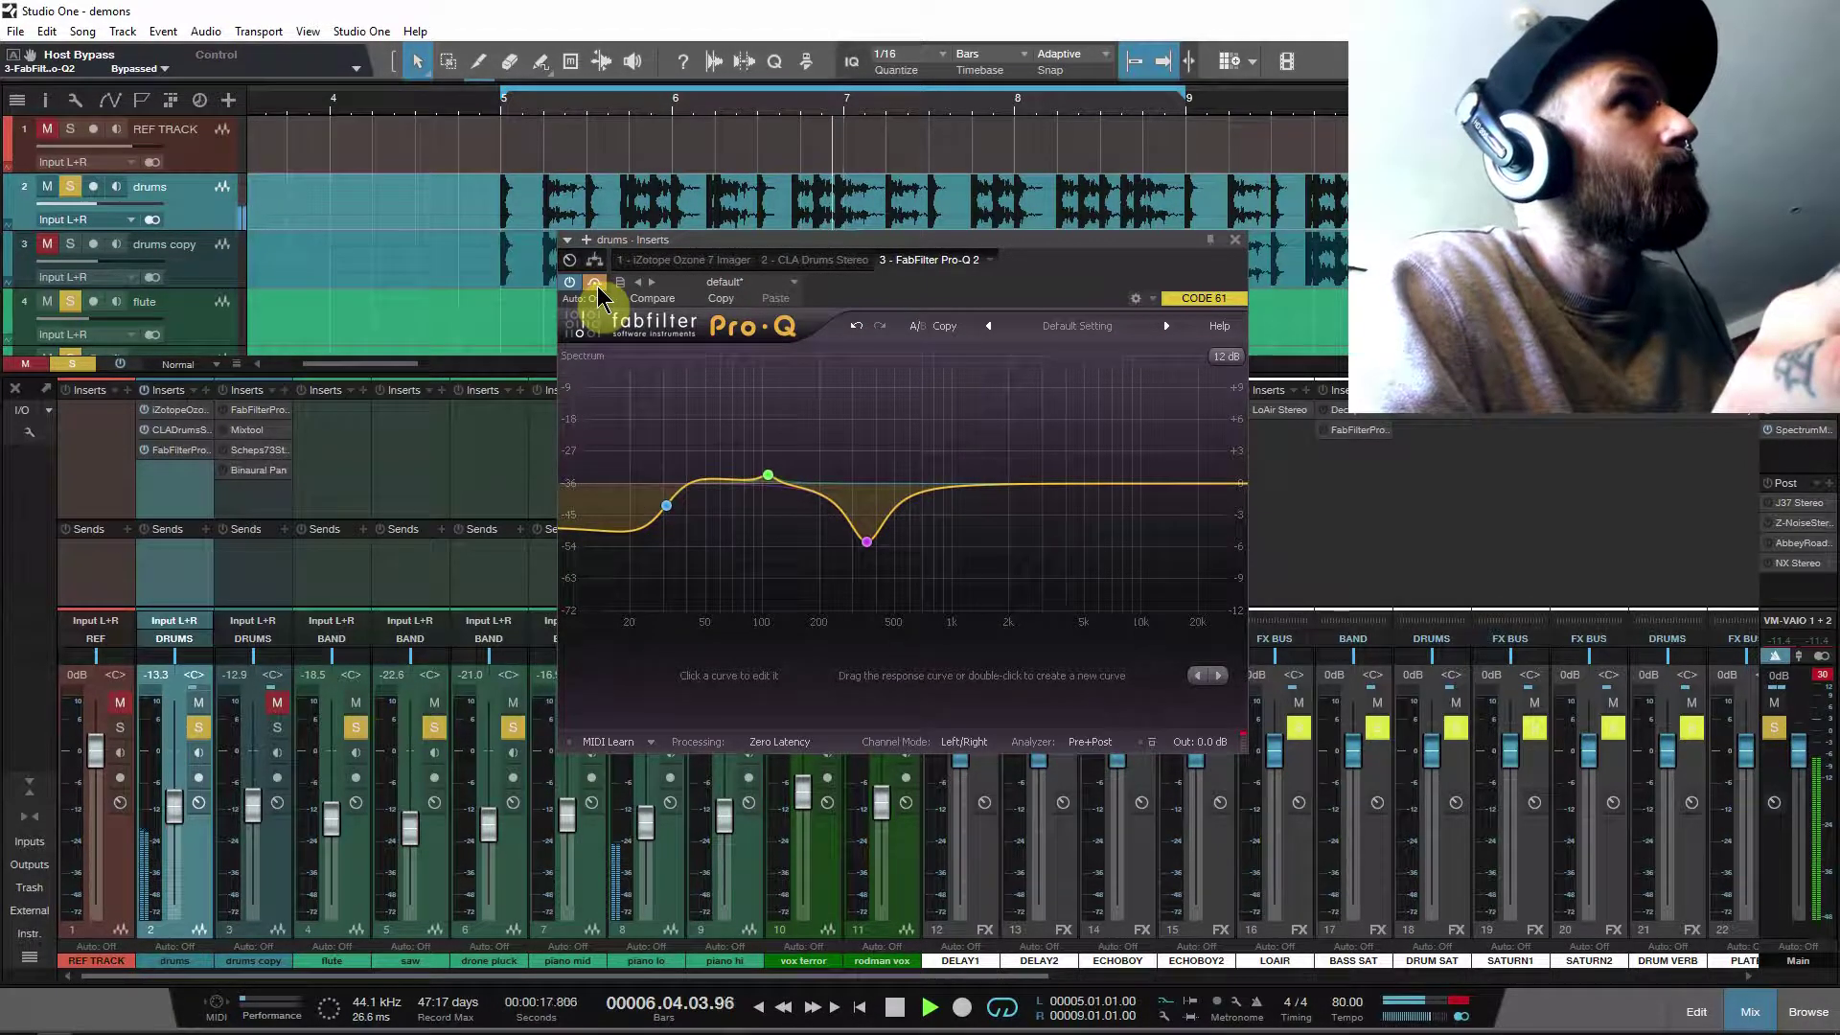
{"action": "left_click", "coordinate": [596, 285]}
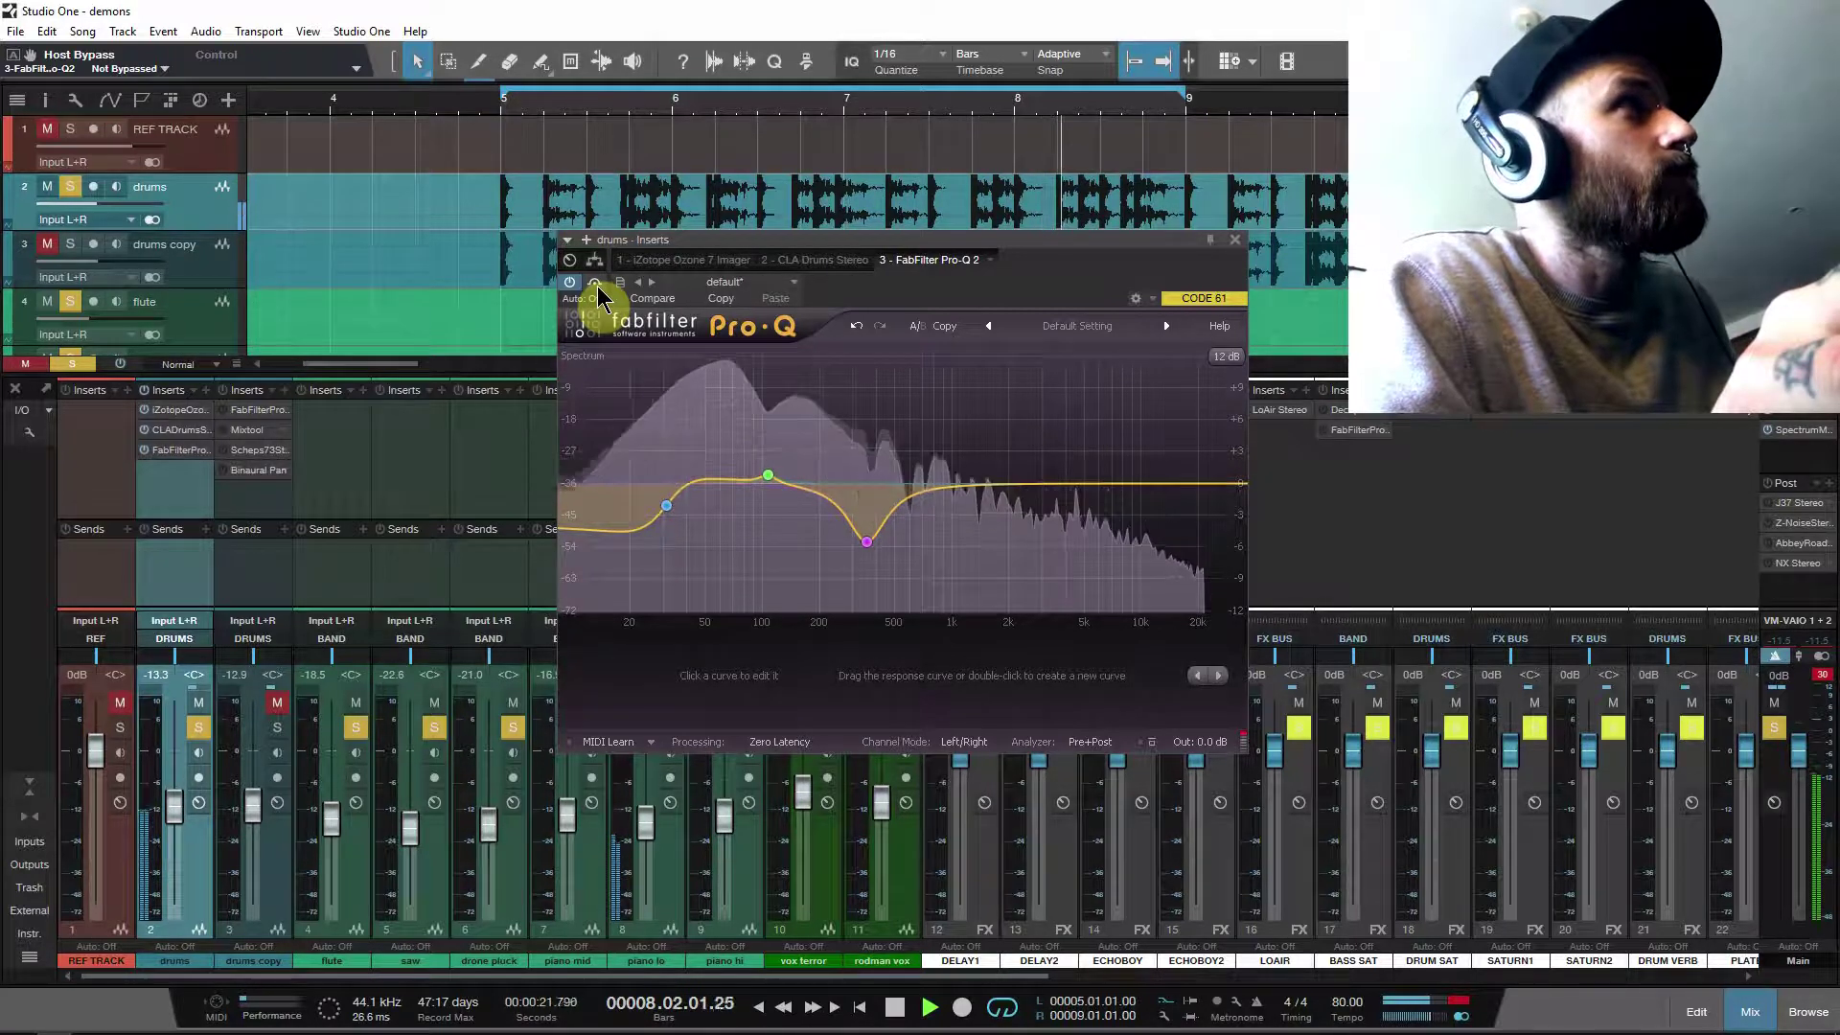
{"action": "key", "text": "space"}
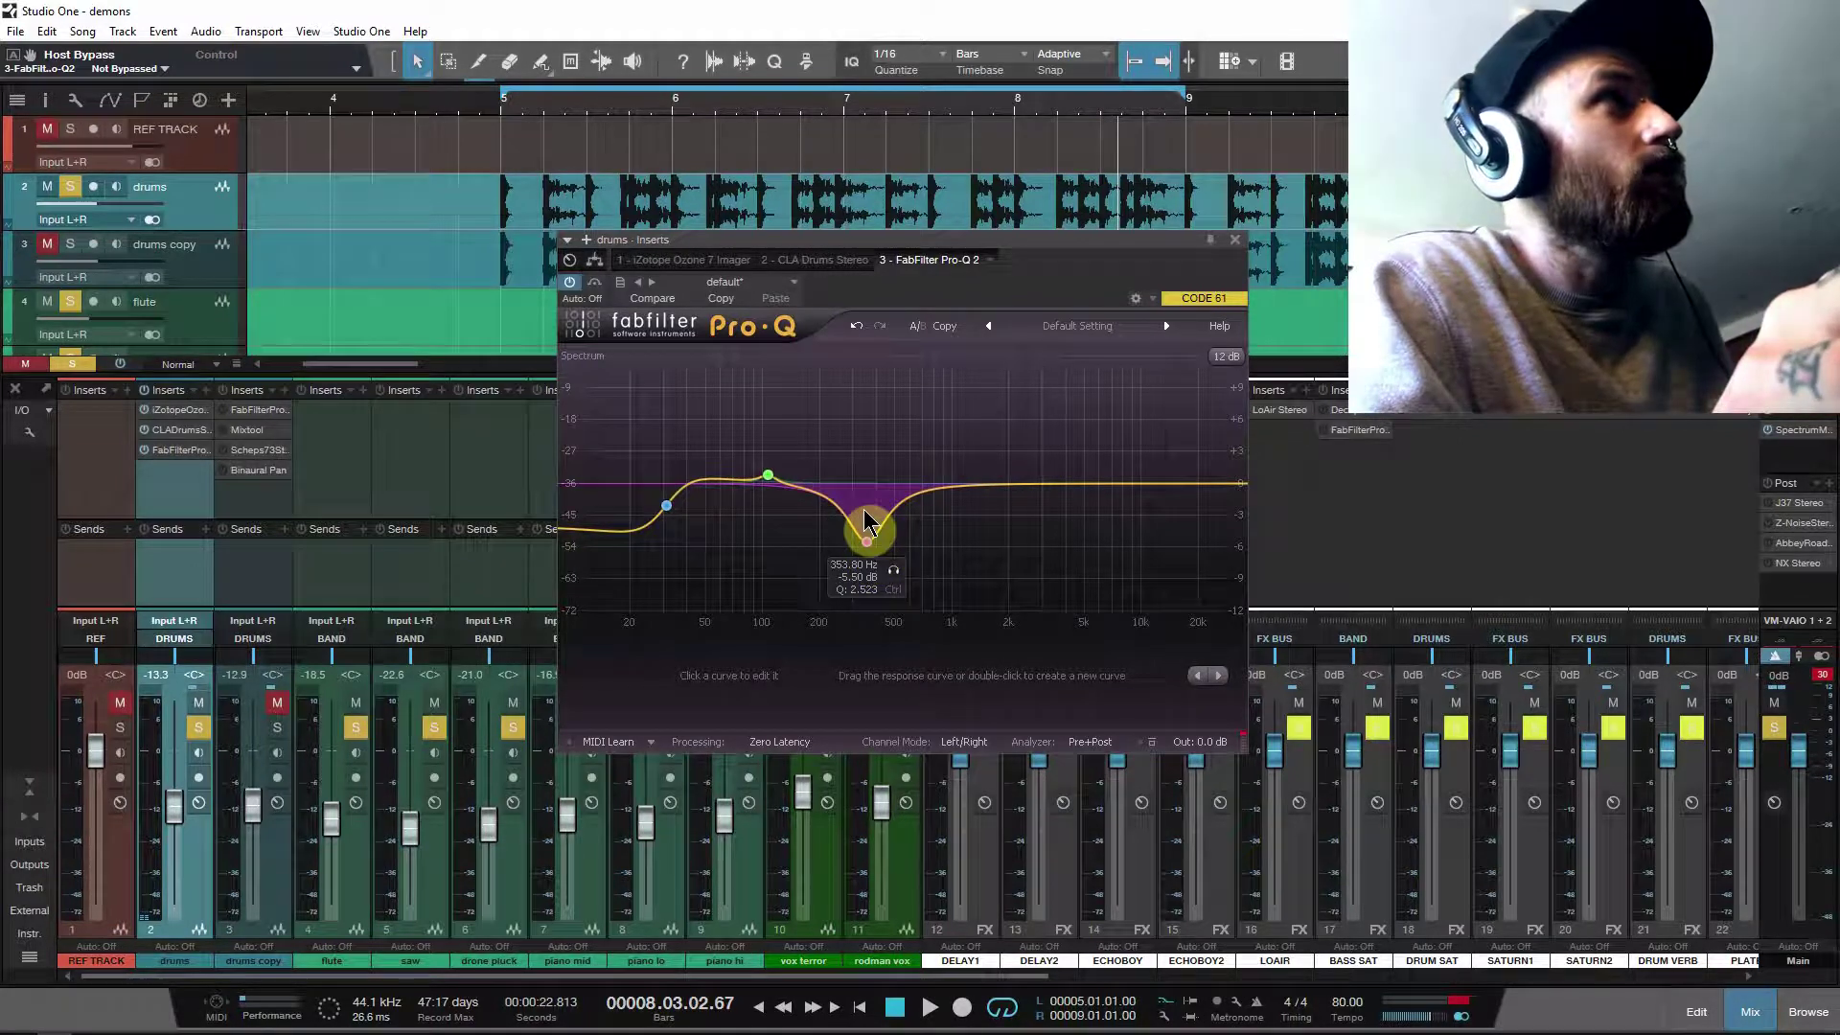
{"action": "left_click", "coordinate": [1235, 240]}
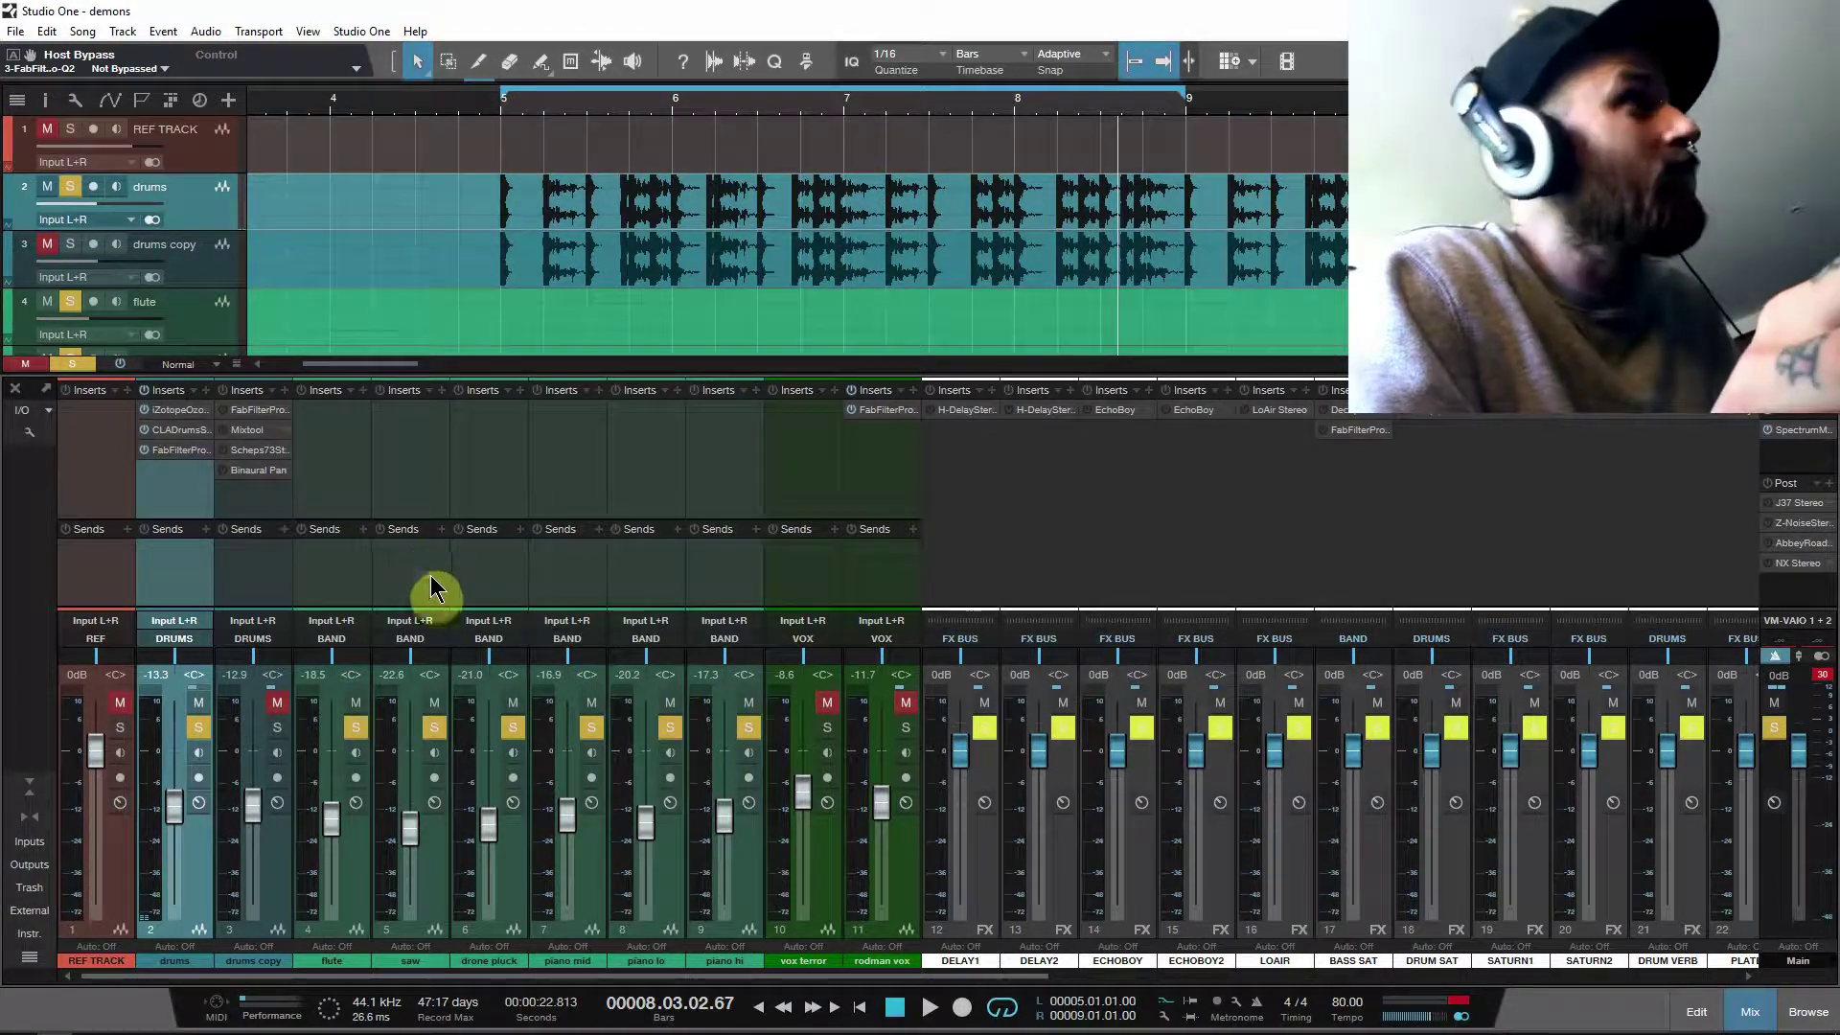
Step: Unmute and solo the drums copy track so it plays alongside the original drums
{"action": "left_click", "coordinate": [213, 213]}
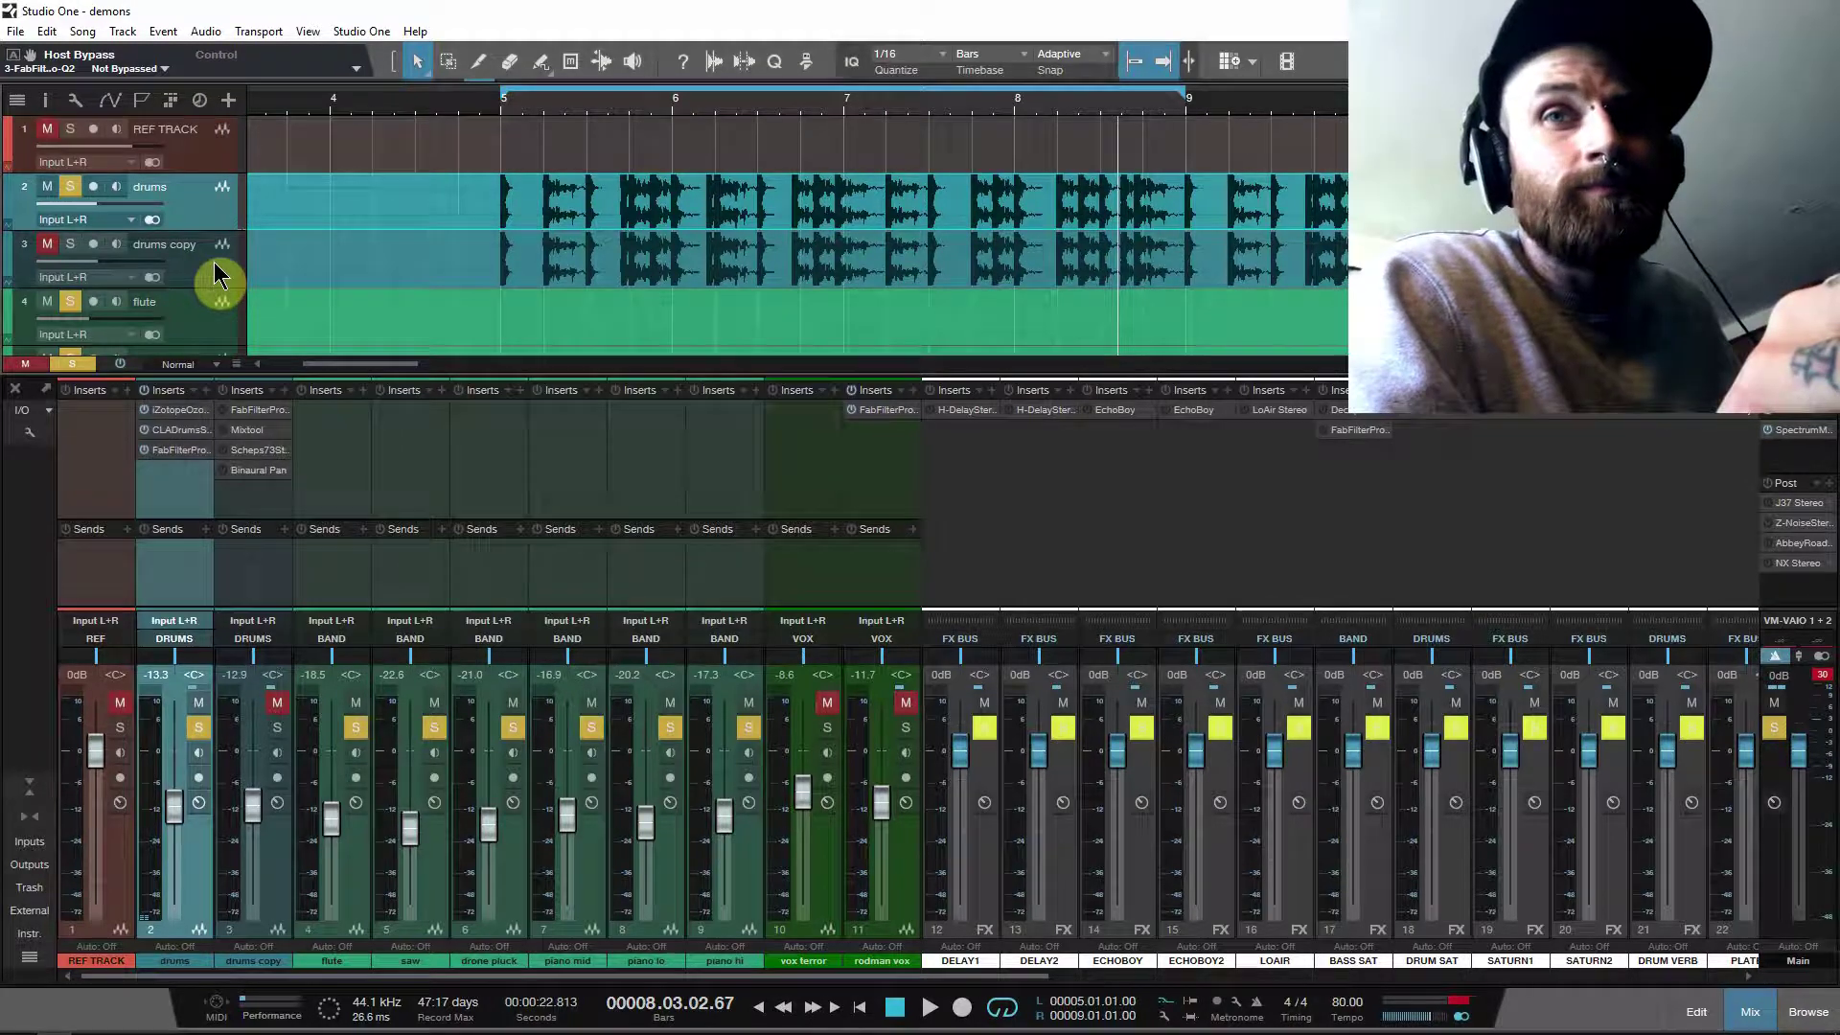
{"action": "left_click", "coordinate": [47, 243]}
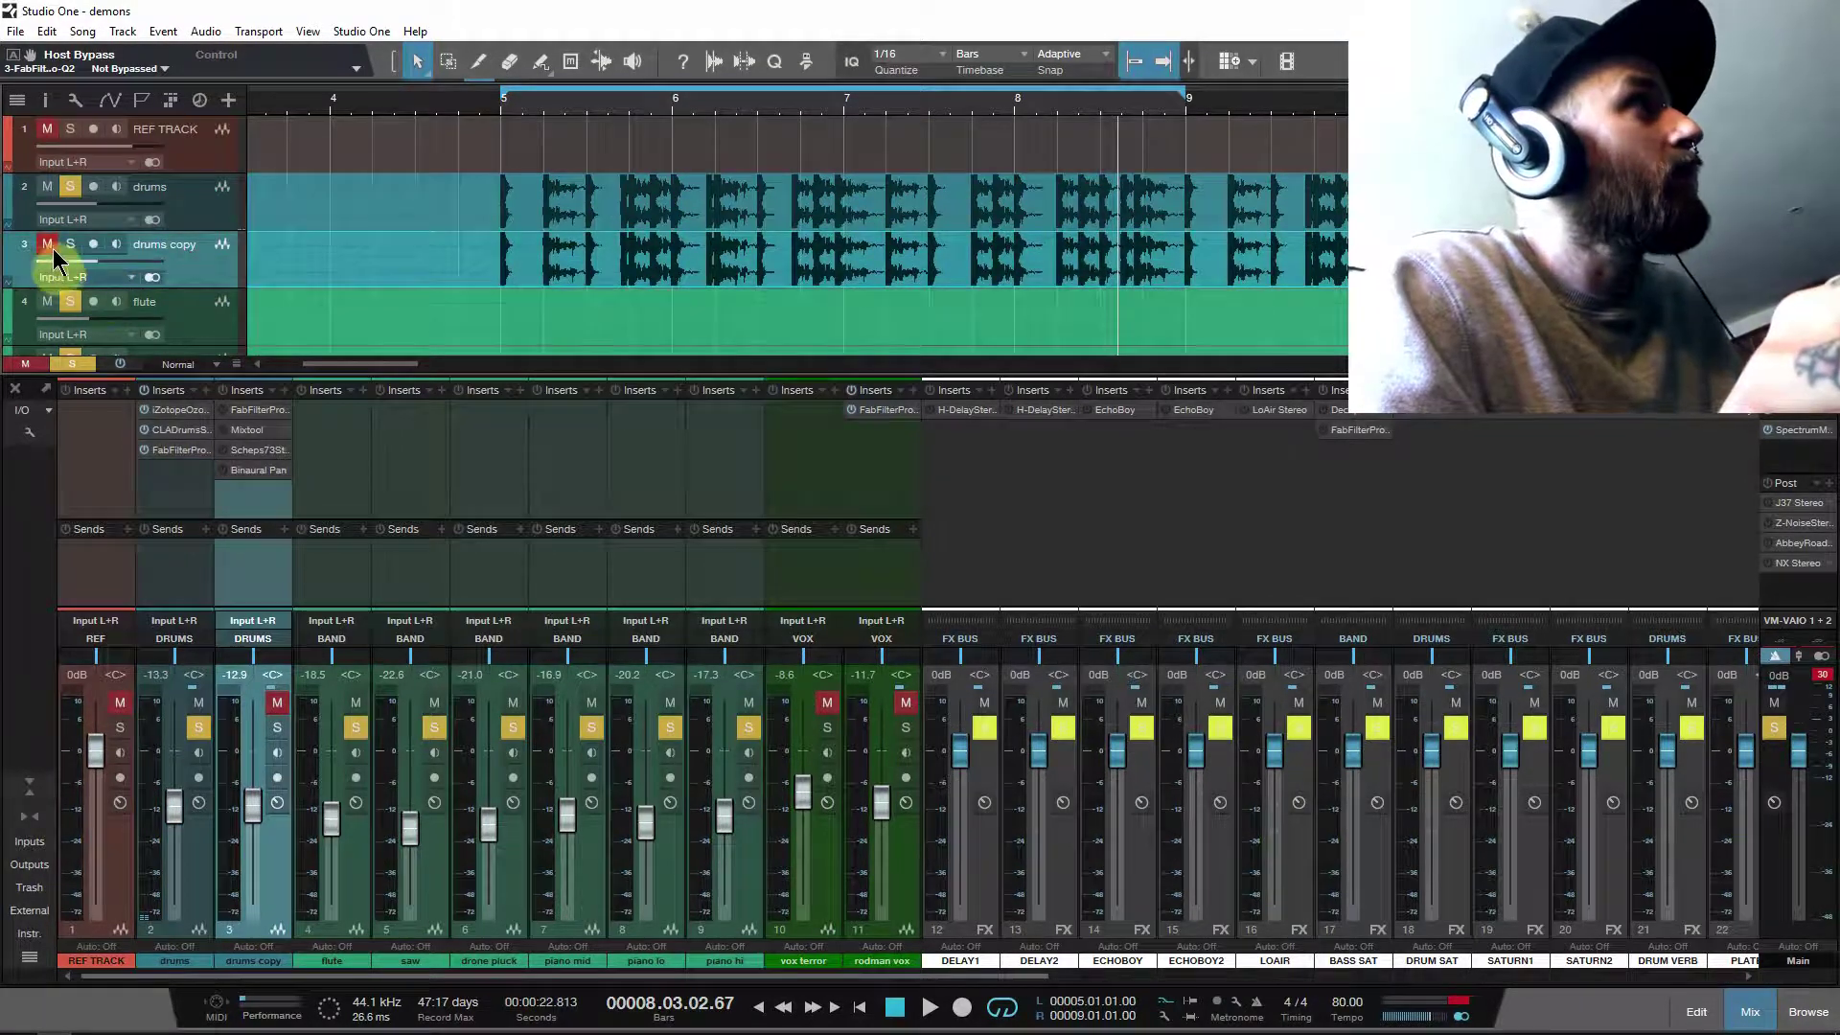
{"action": "left_click", "coordinate": [70, 244]}
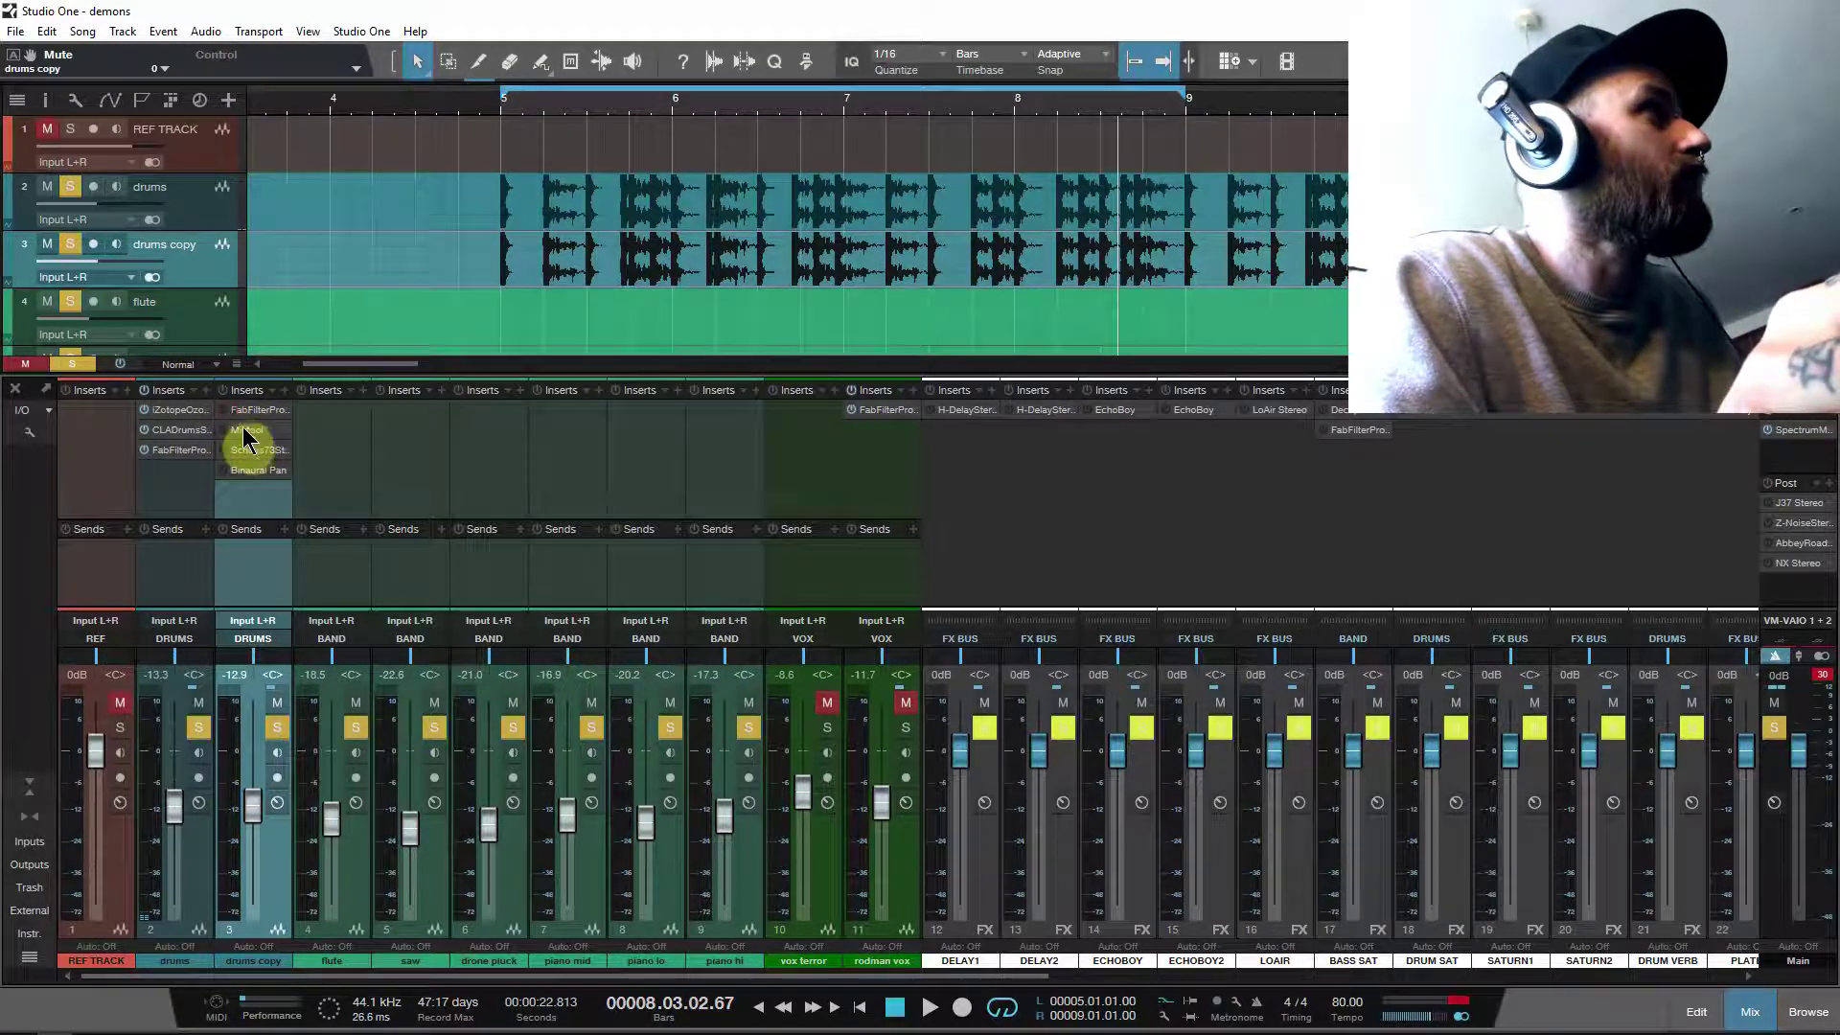
Step: Enable Mixtool as the first insert on the drums copy channel and audition both drum tracks from bar 5
{"action": "left_click_drag", "start_coordinate": [247, 433], "coordinate": [245, 412]}
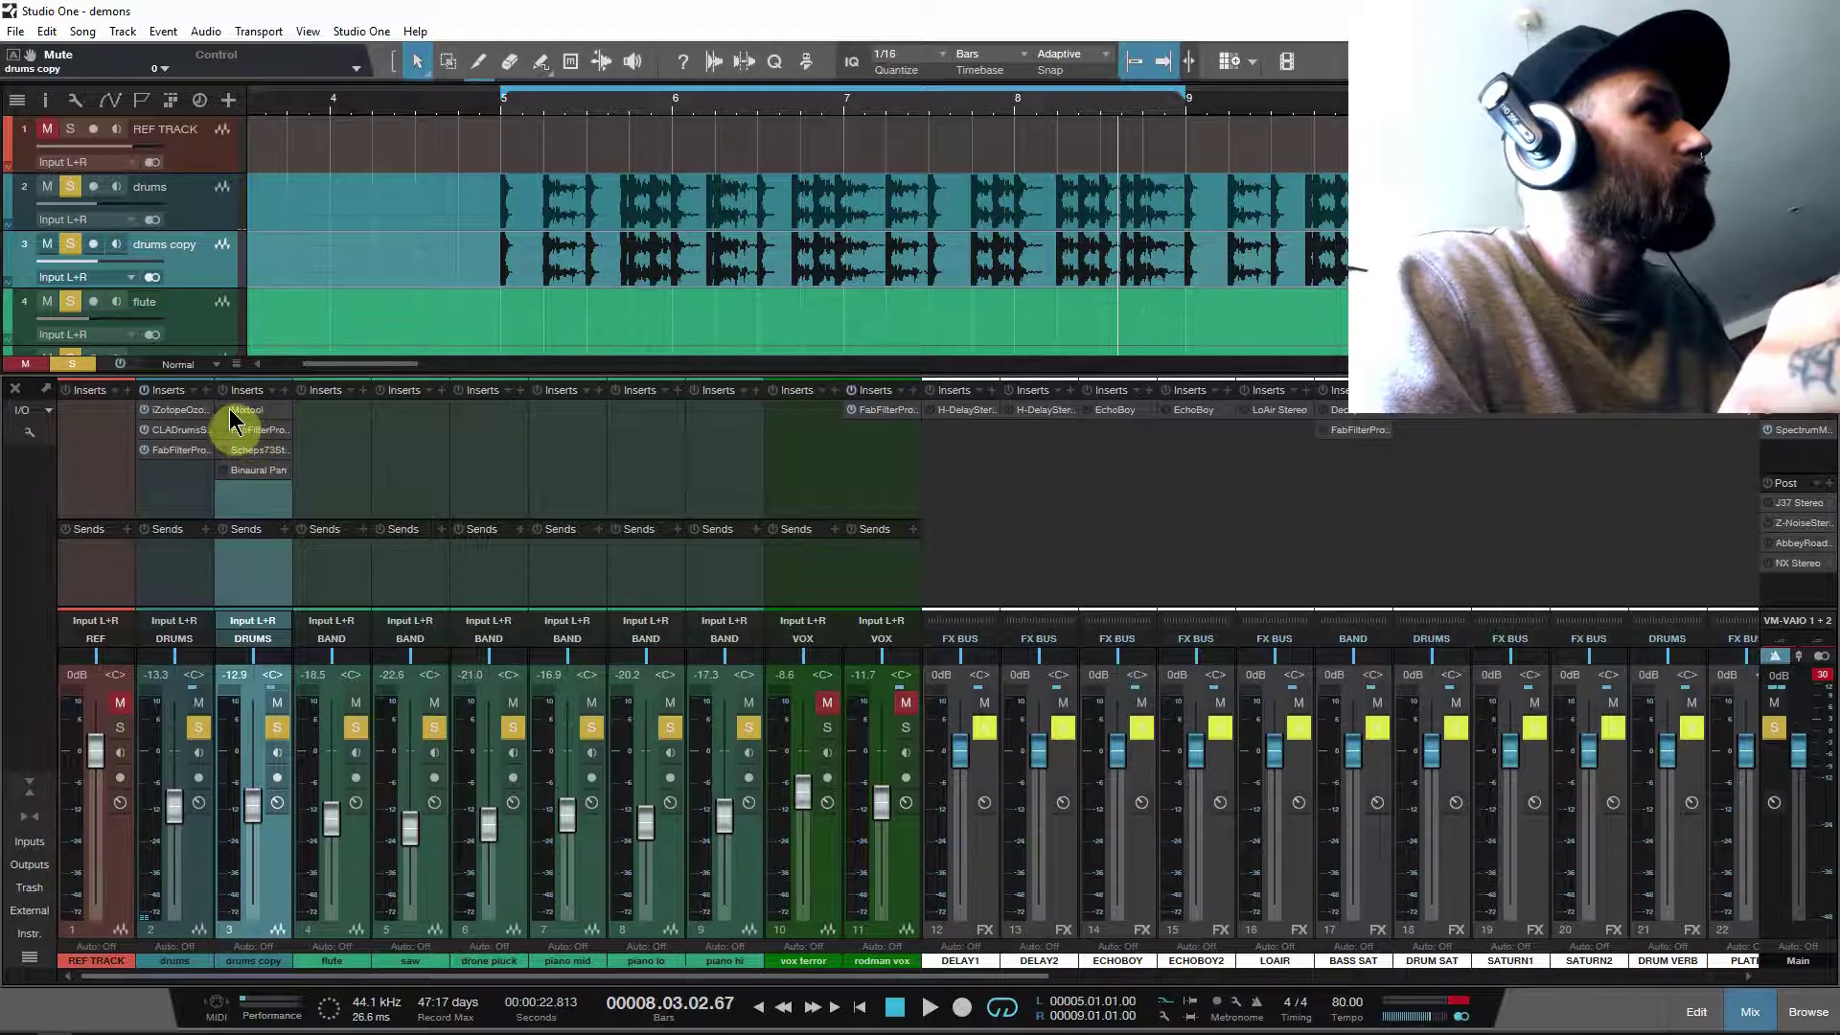
{"action": "left_click", "coordinate": [225, 409]}
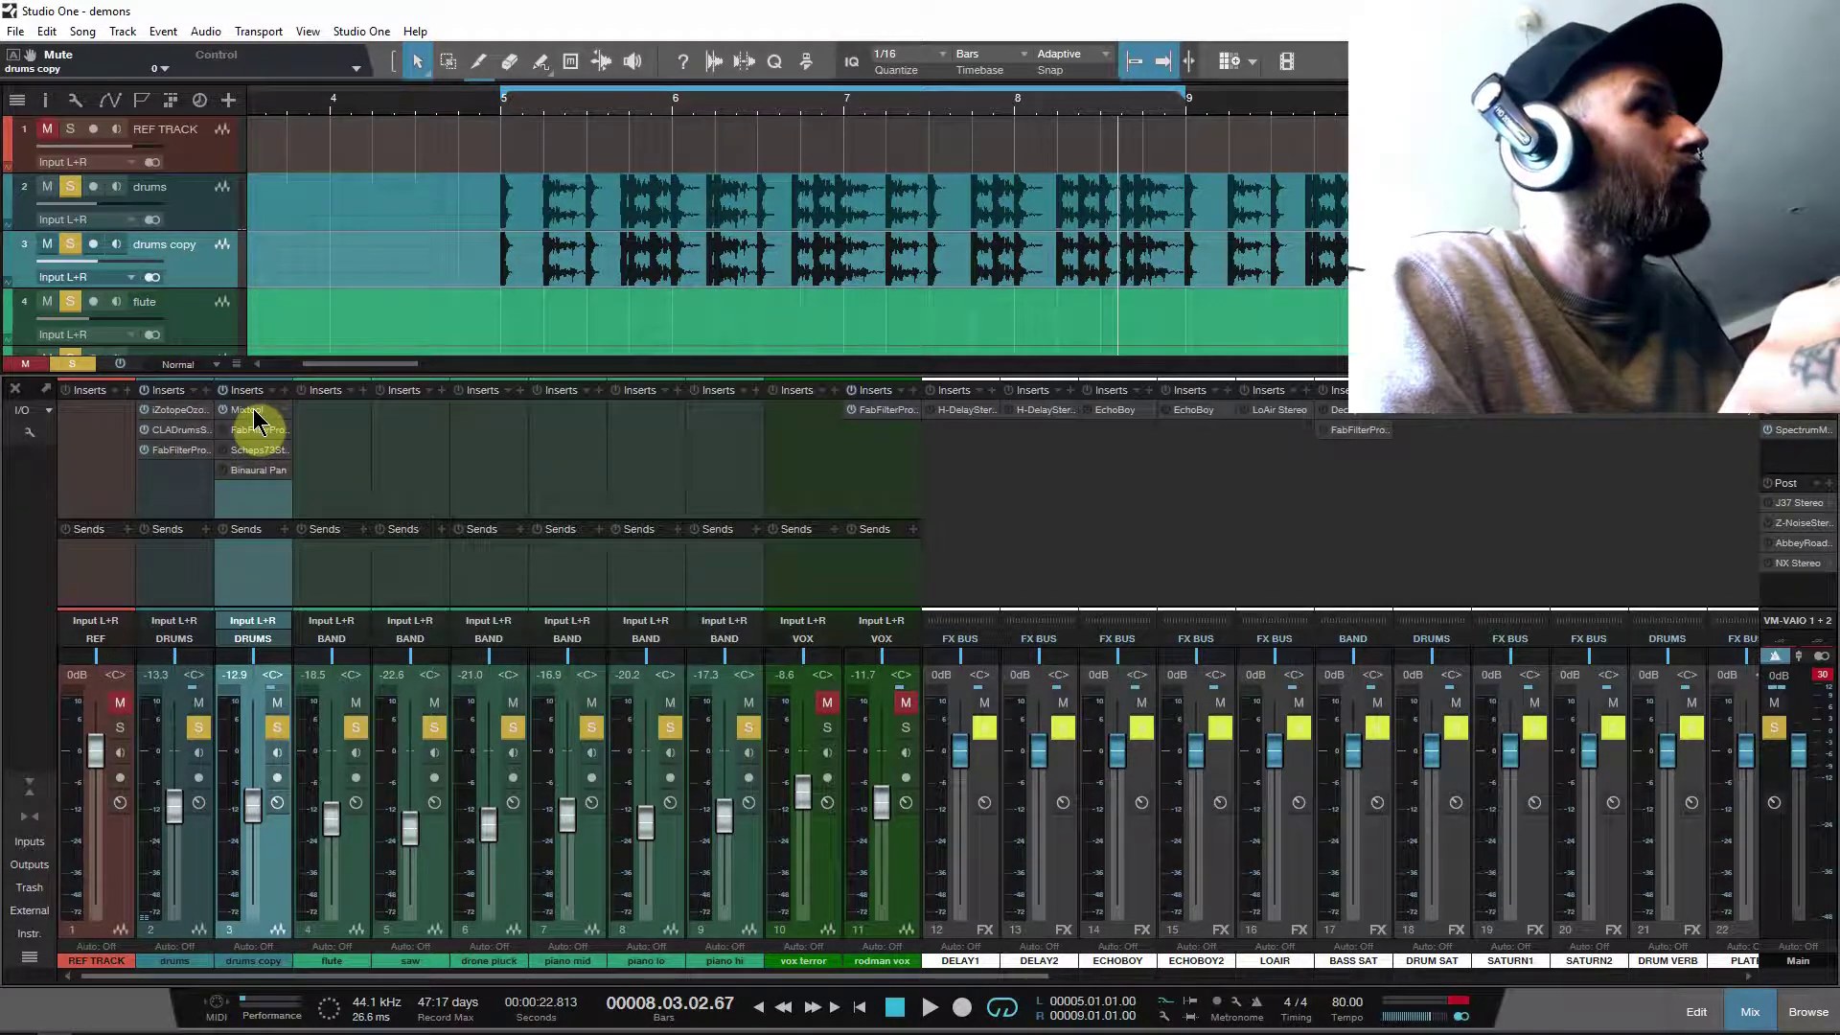
{"action": "left_click", "coordinate": [496, 106]}
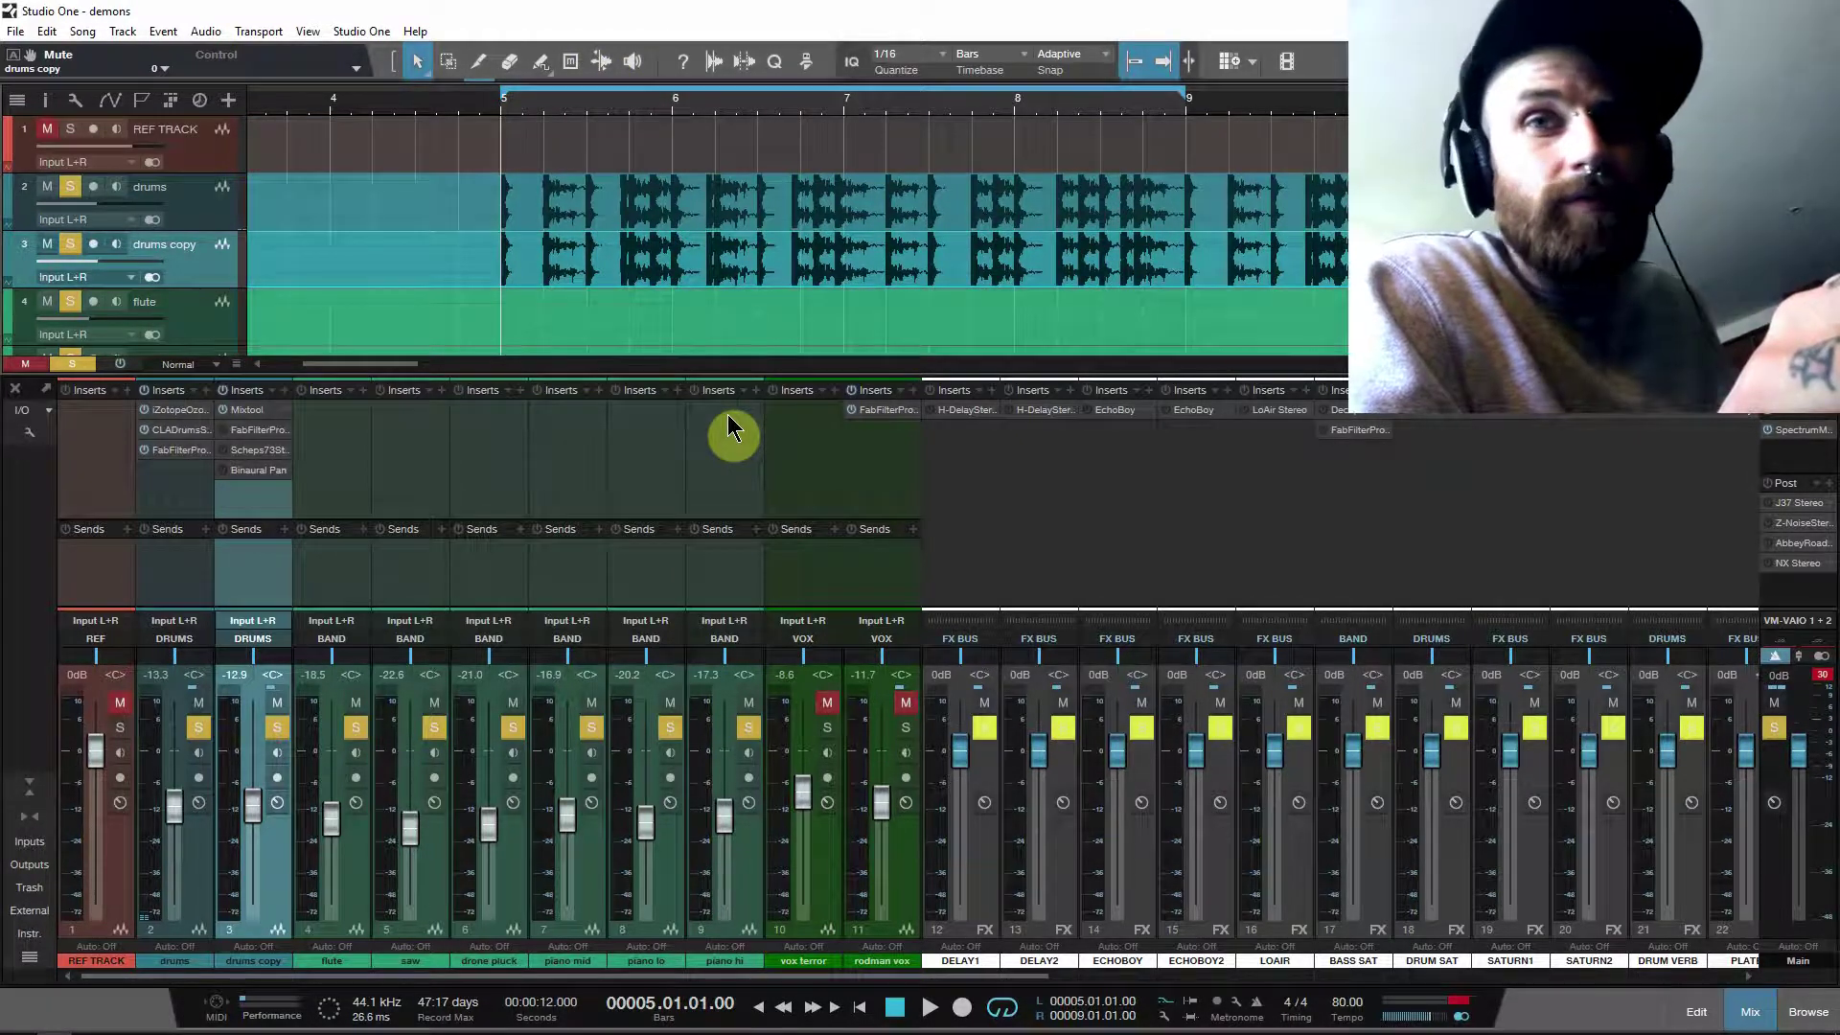
{"action": "key", "text": "space"}
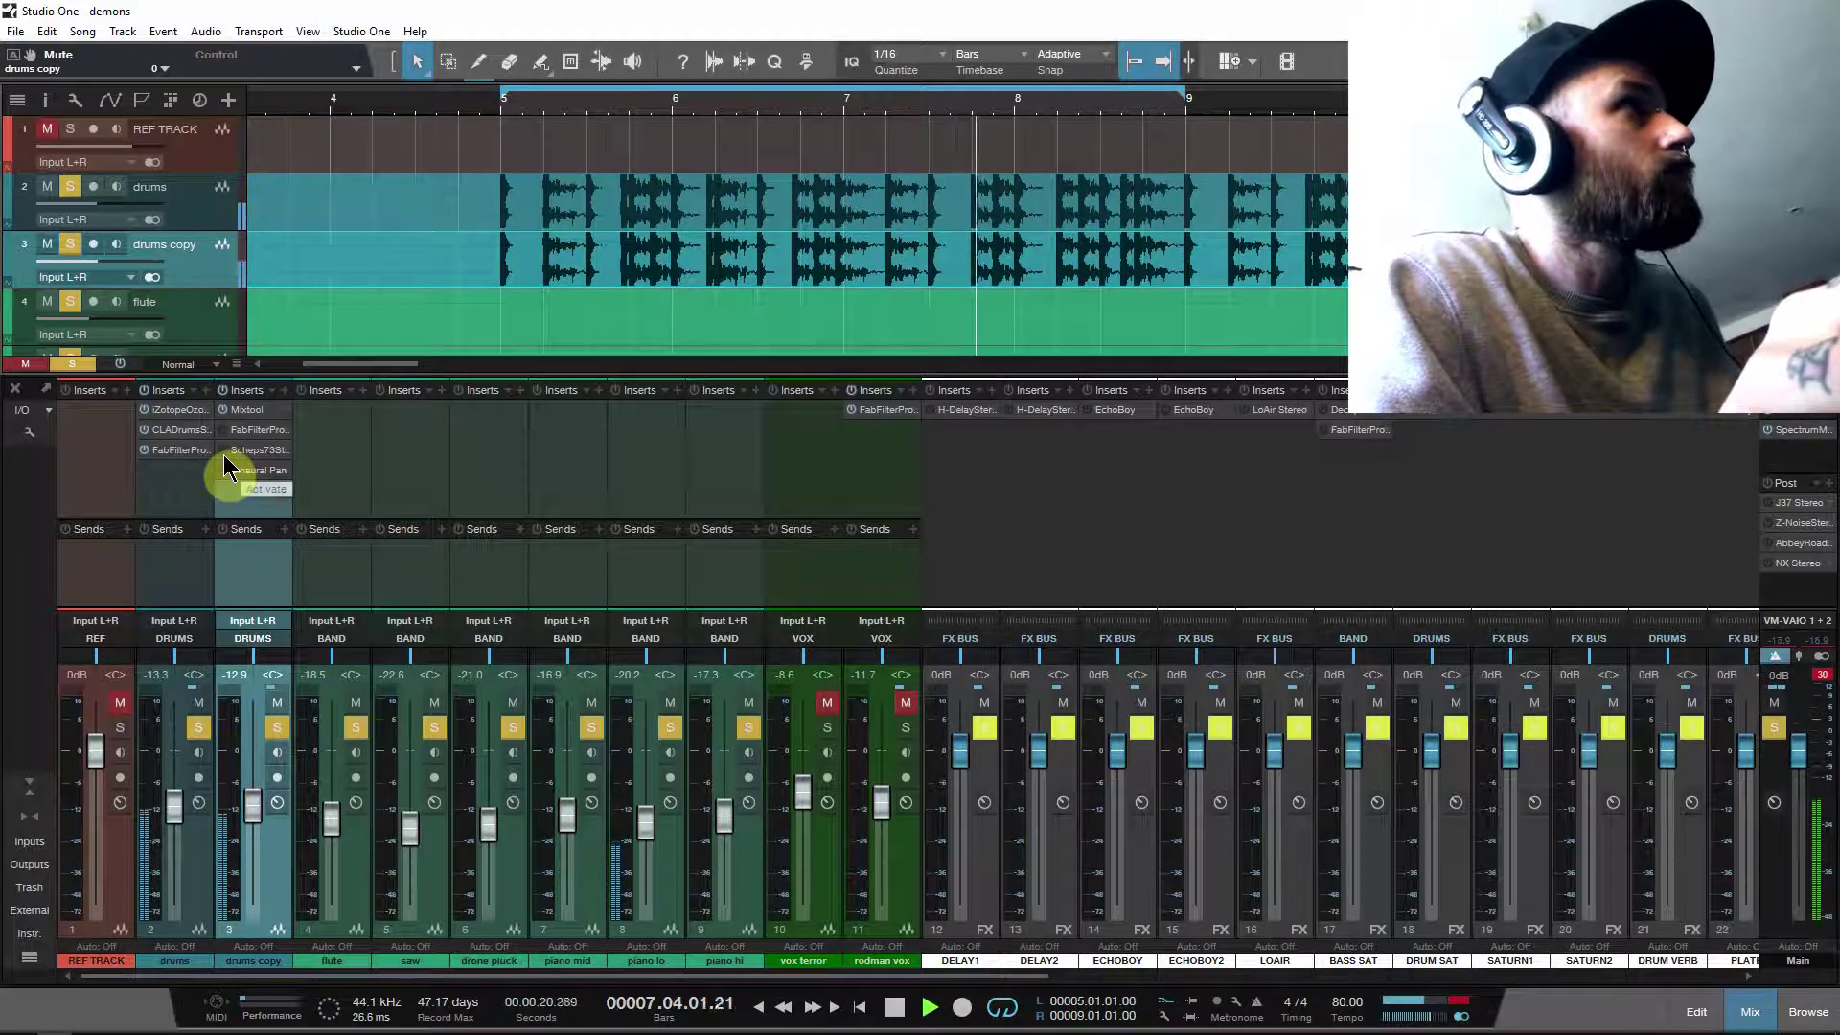
{"action": "key", "text": "space"}
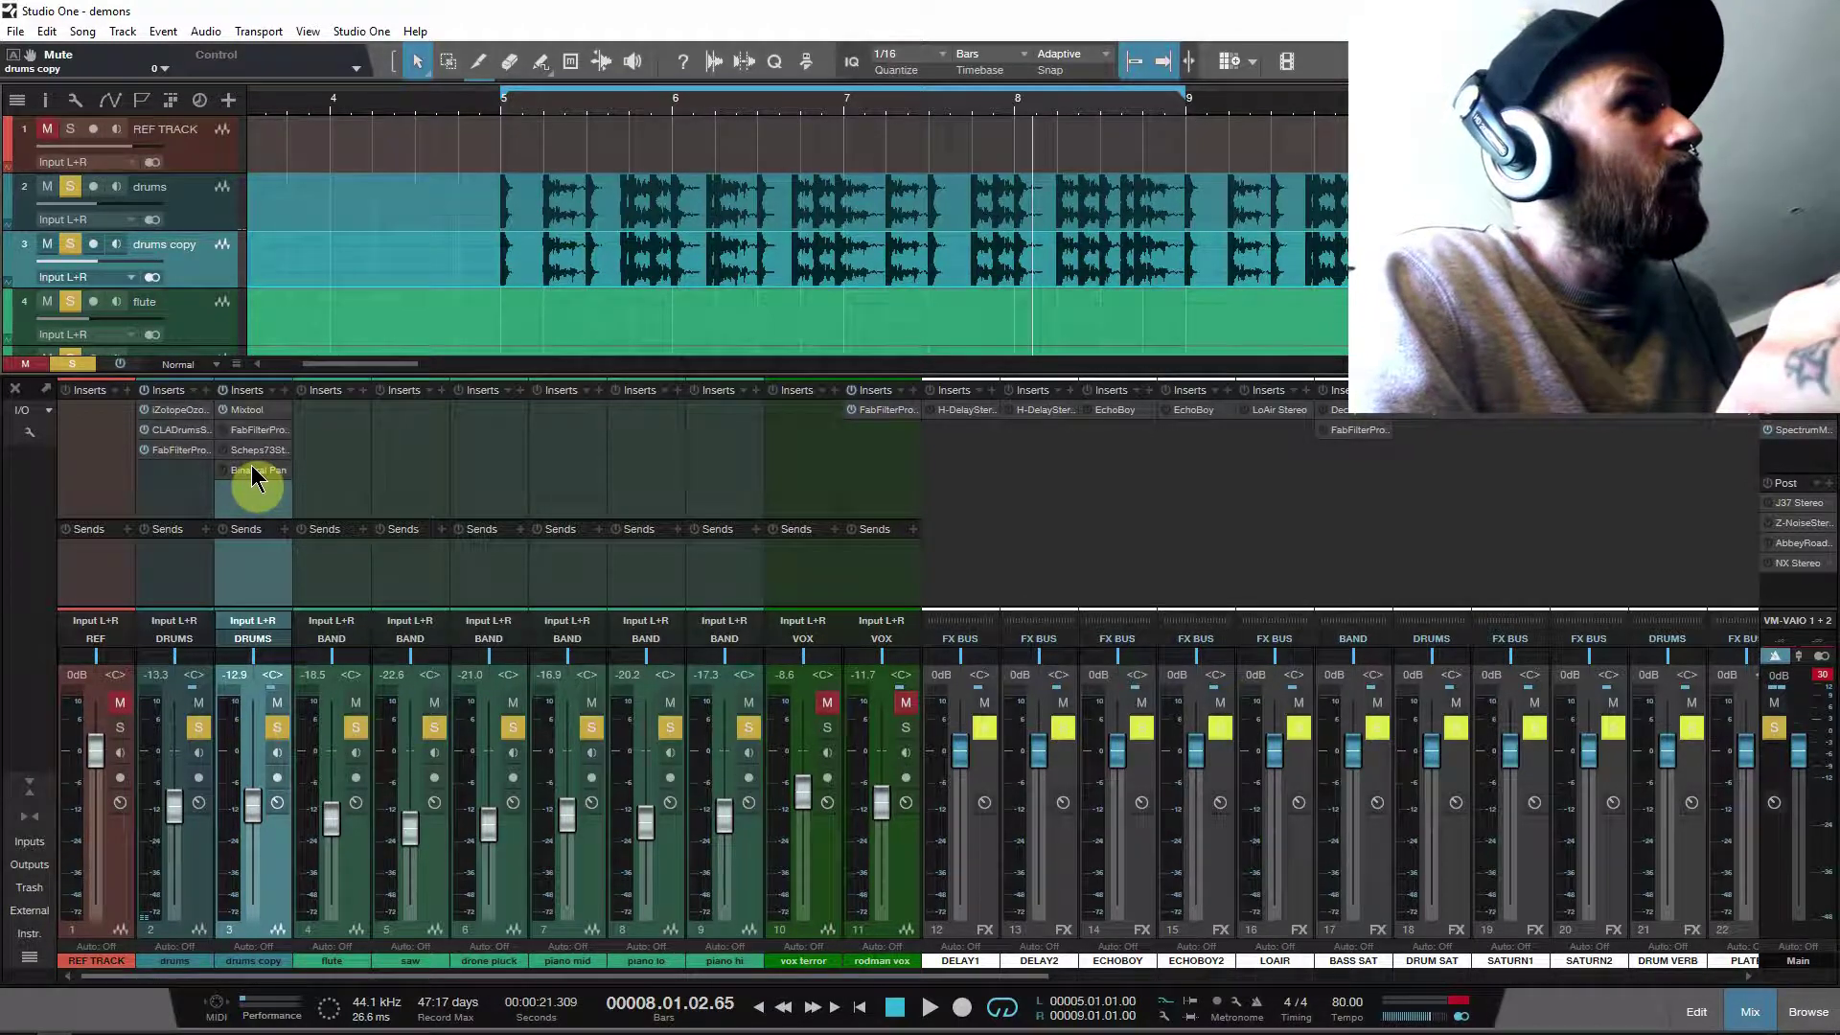
Step: Enable and open the FabFilter Pro-Q and Scheps 73 inserts on the drums copy channel
{"action": "left_click", "coordinate": [273, 431]}
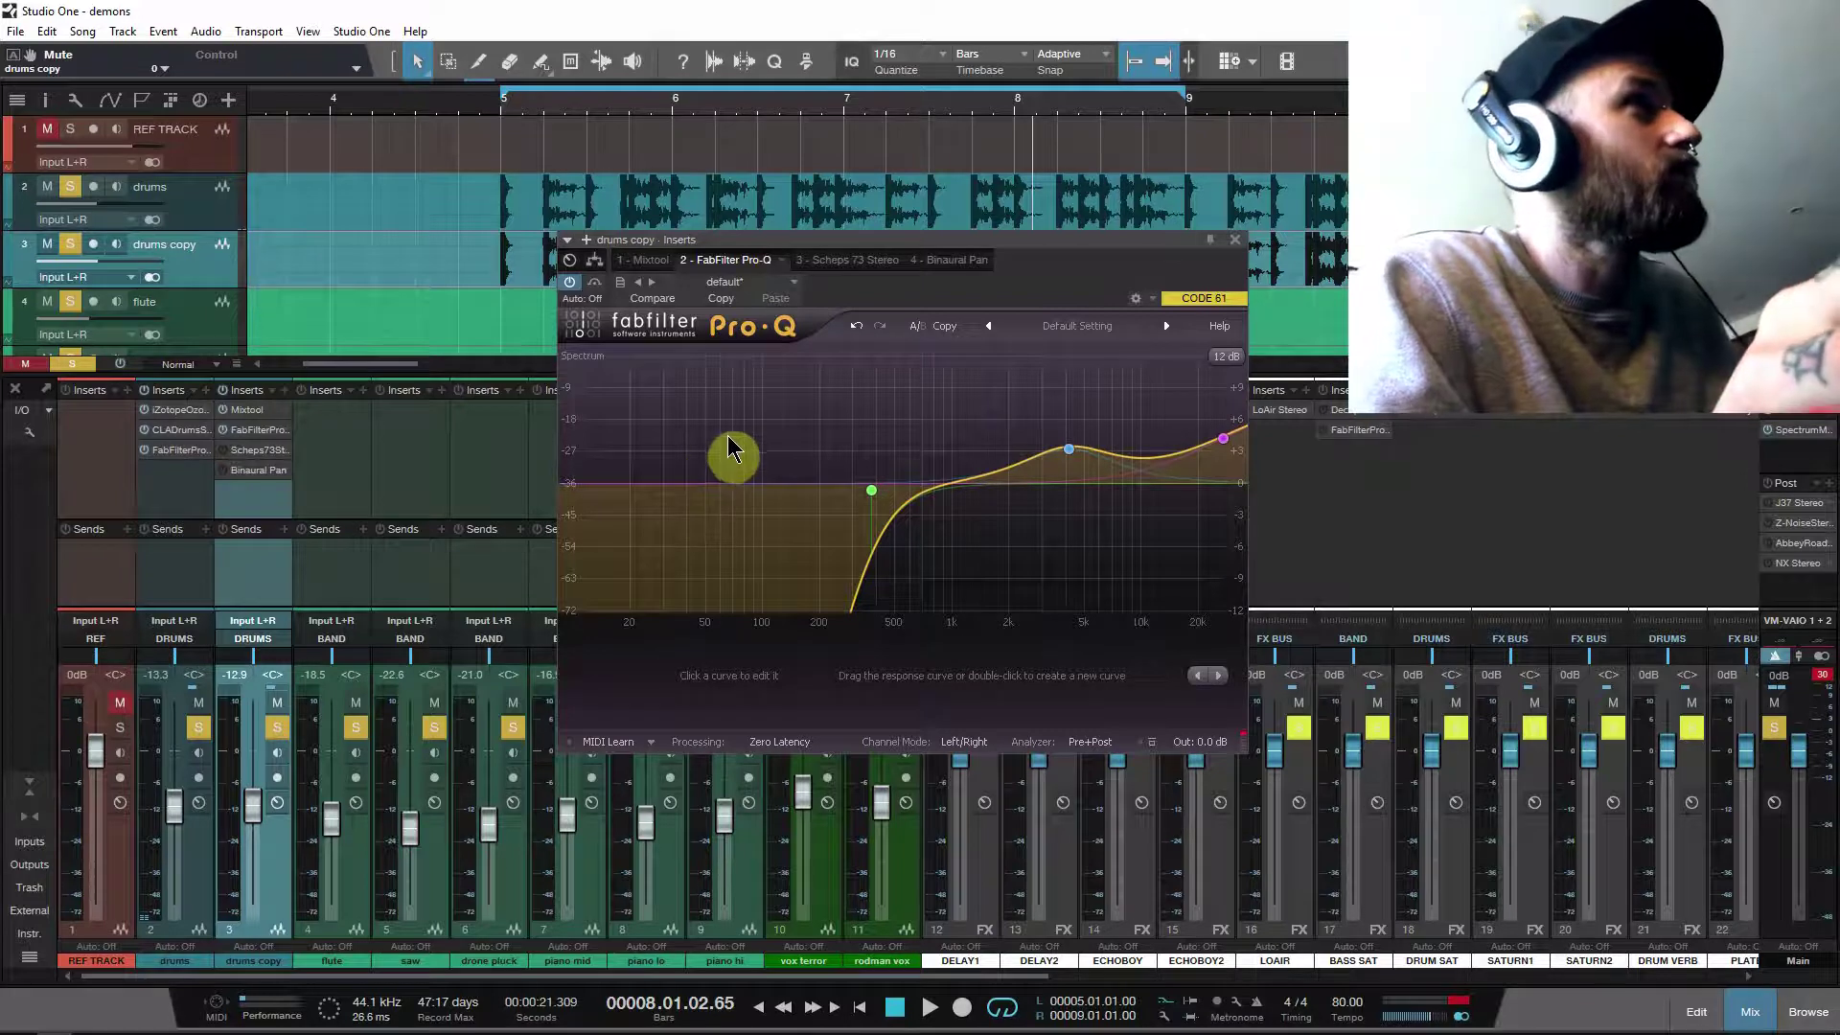
{"action": "left_click", "coordinate": [869, 488]}
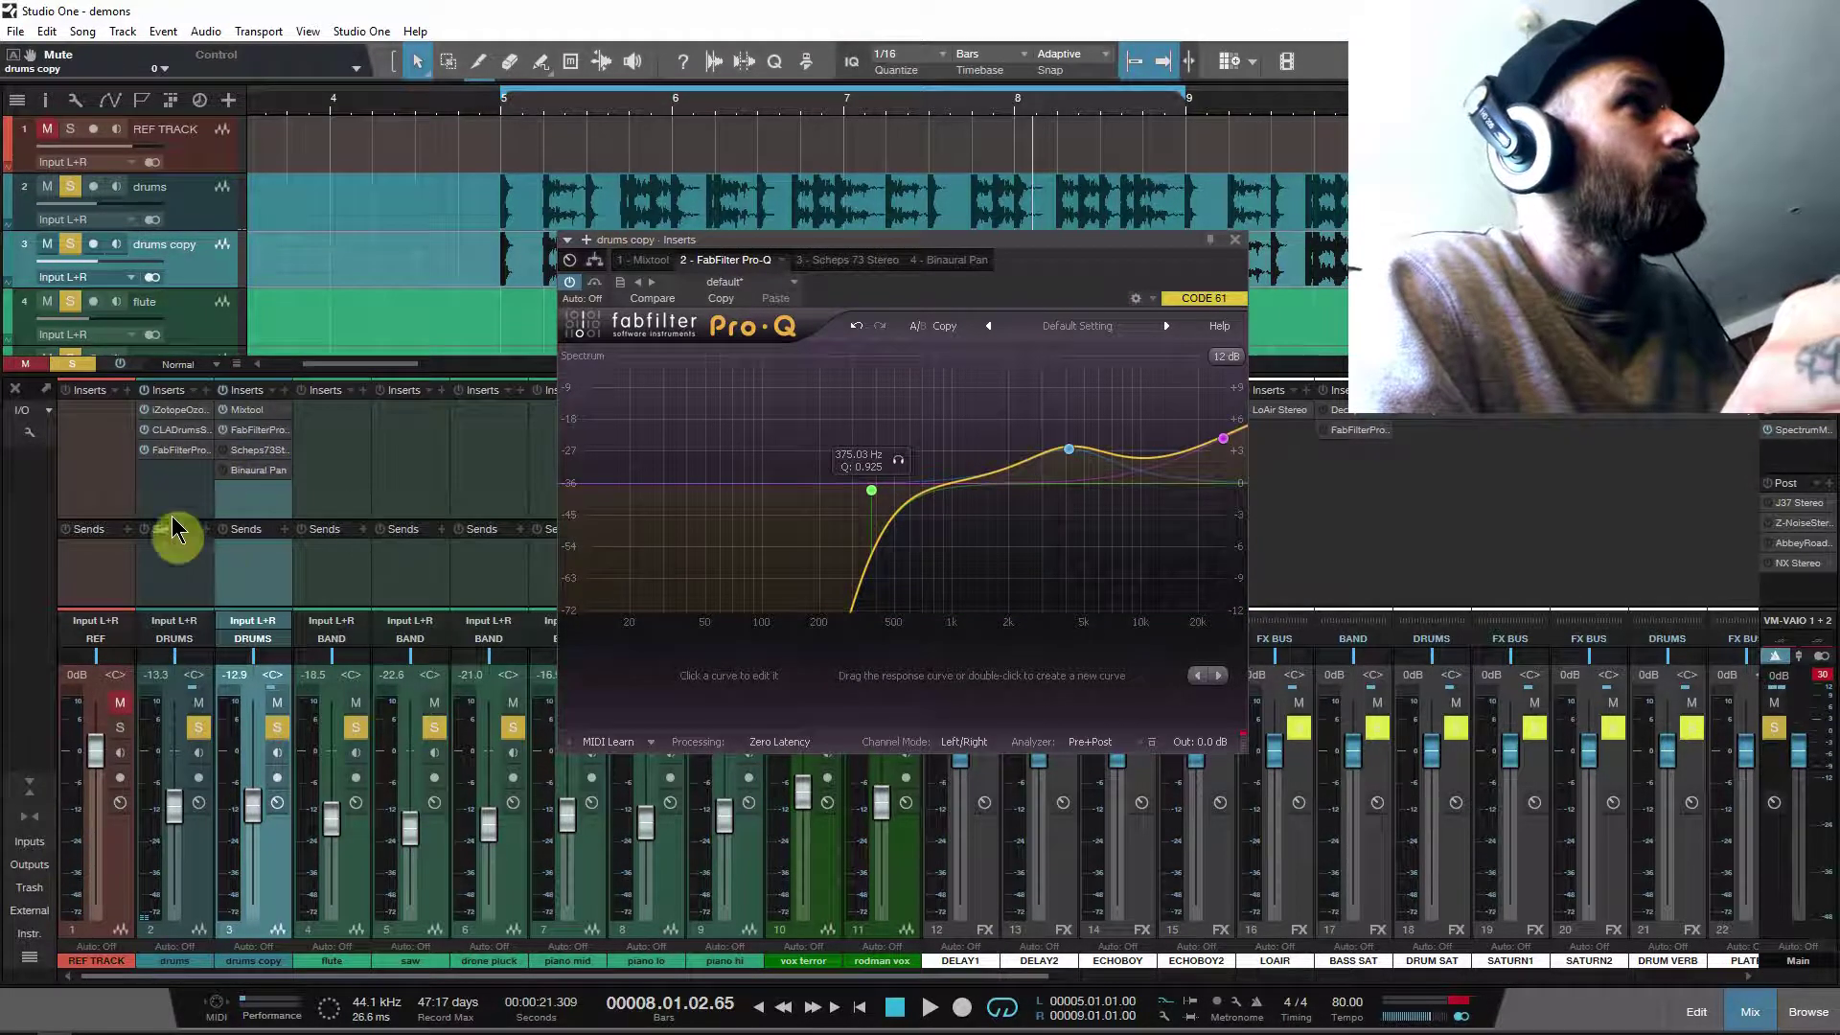
{"action": "left_click", "coordinate": [261, 451]}
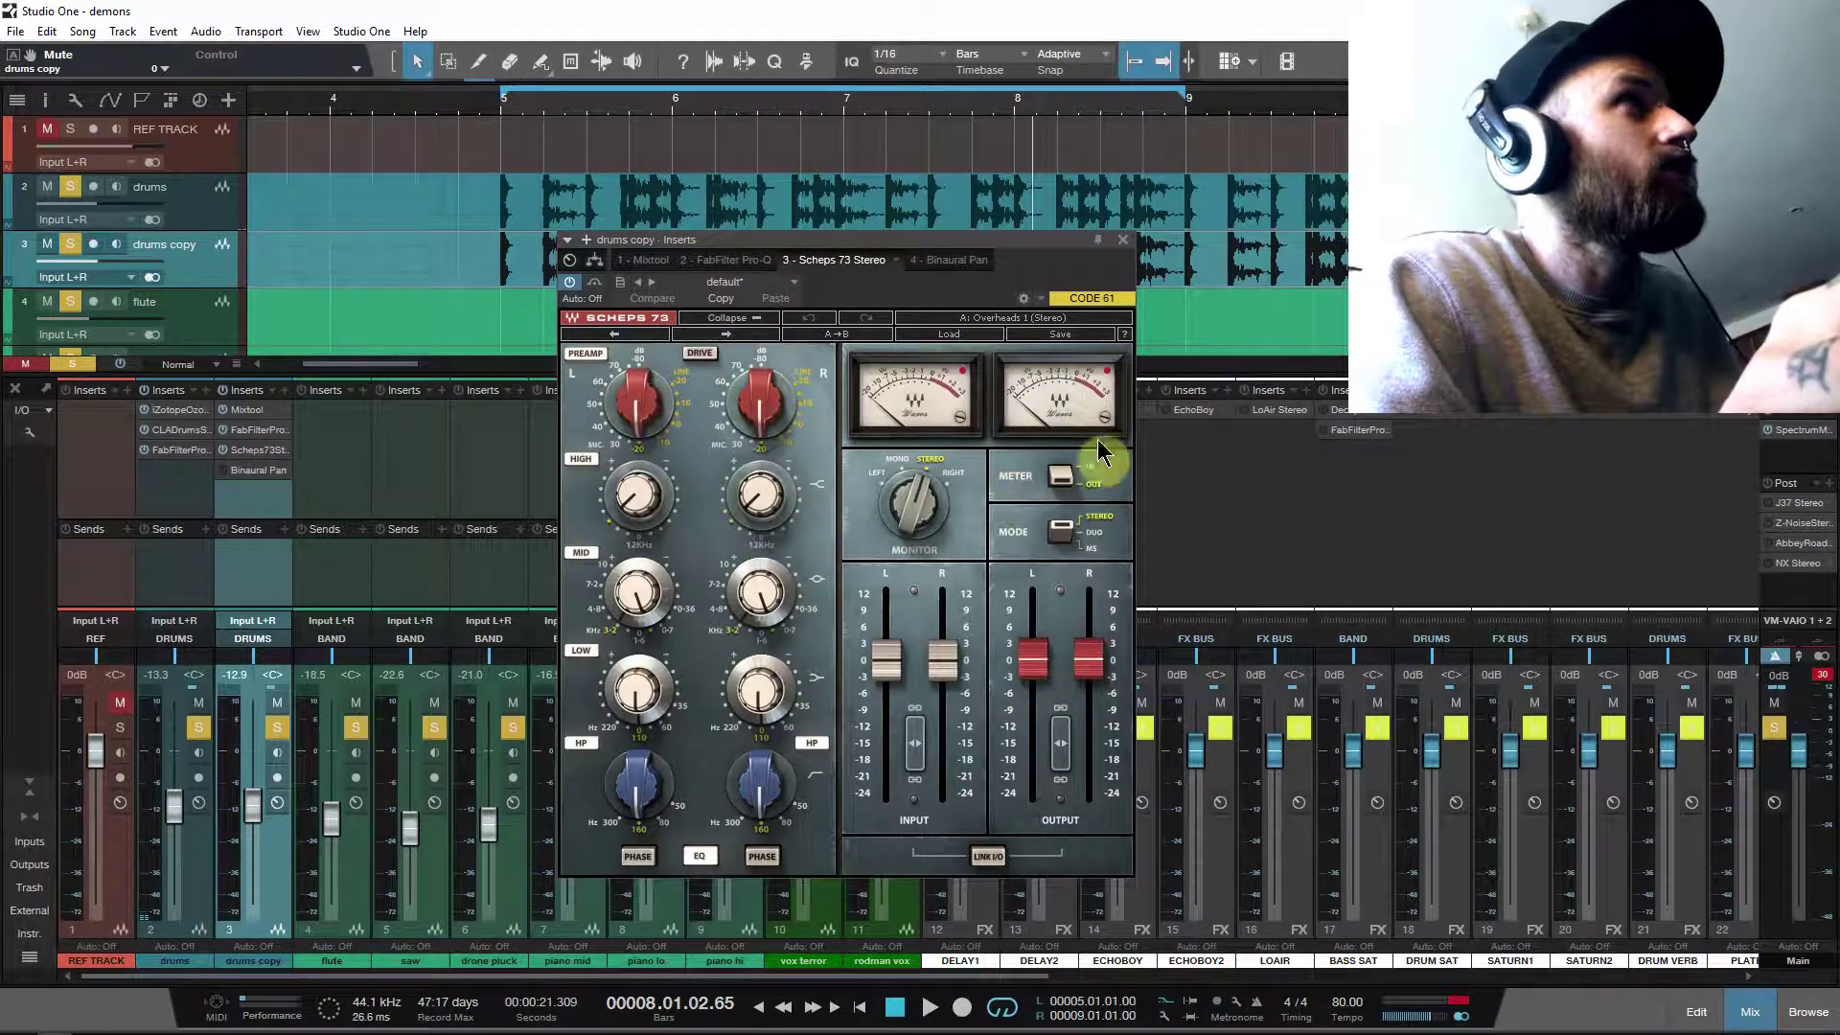
Step: Close the Scheps 73 window and audition the drums and drums copy tracks together with their active inserts
{"action": "left_click", "coordinate": [1125, 240]}
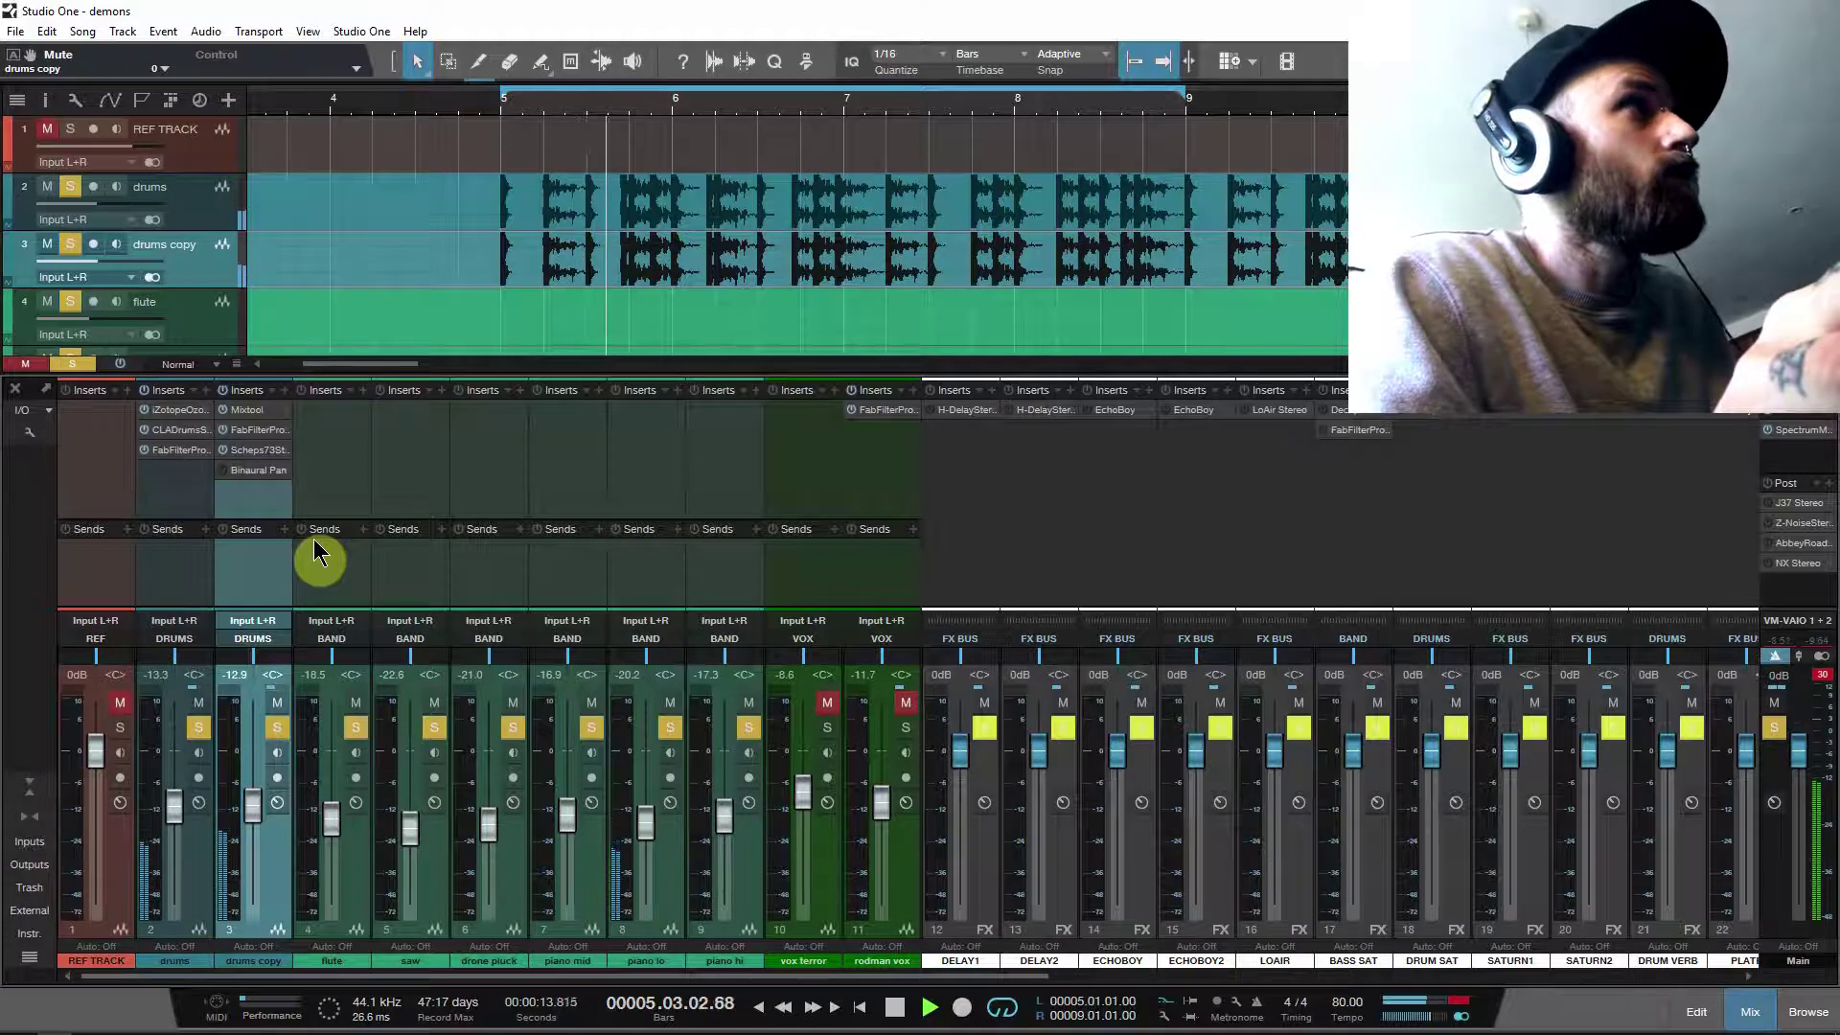
{"action": "key", "text": "space"}
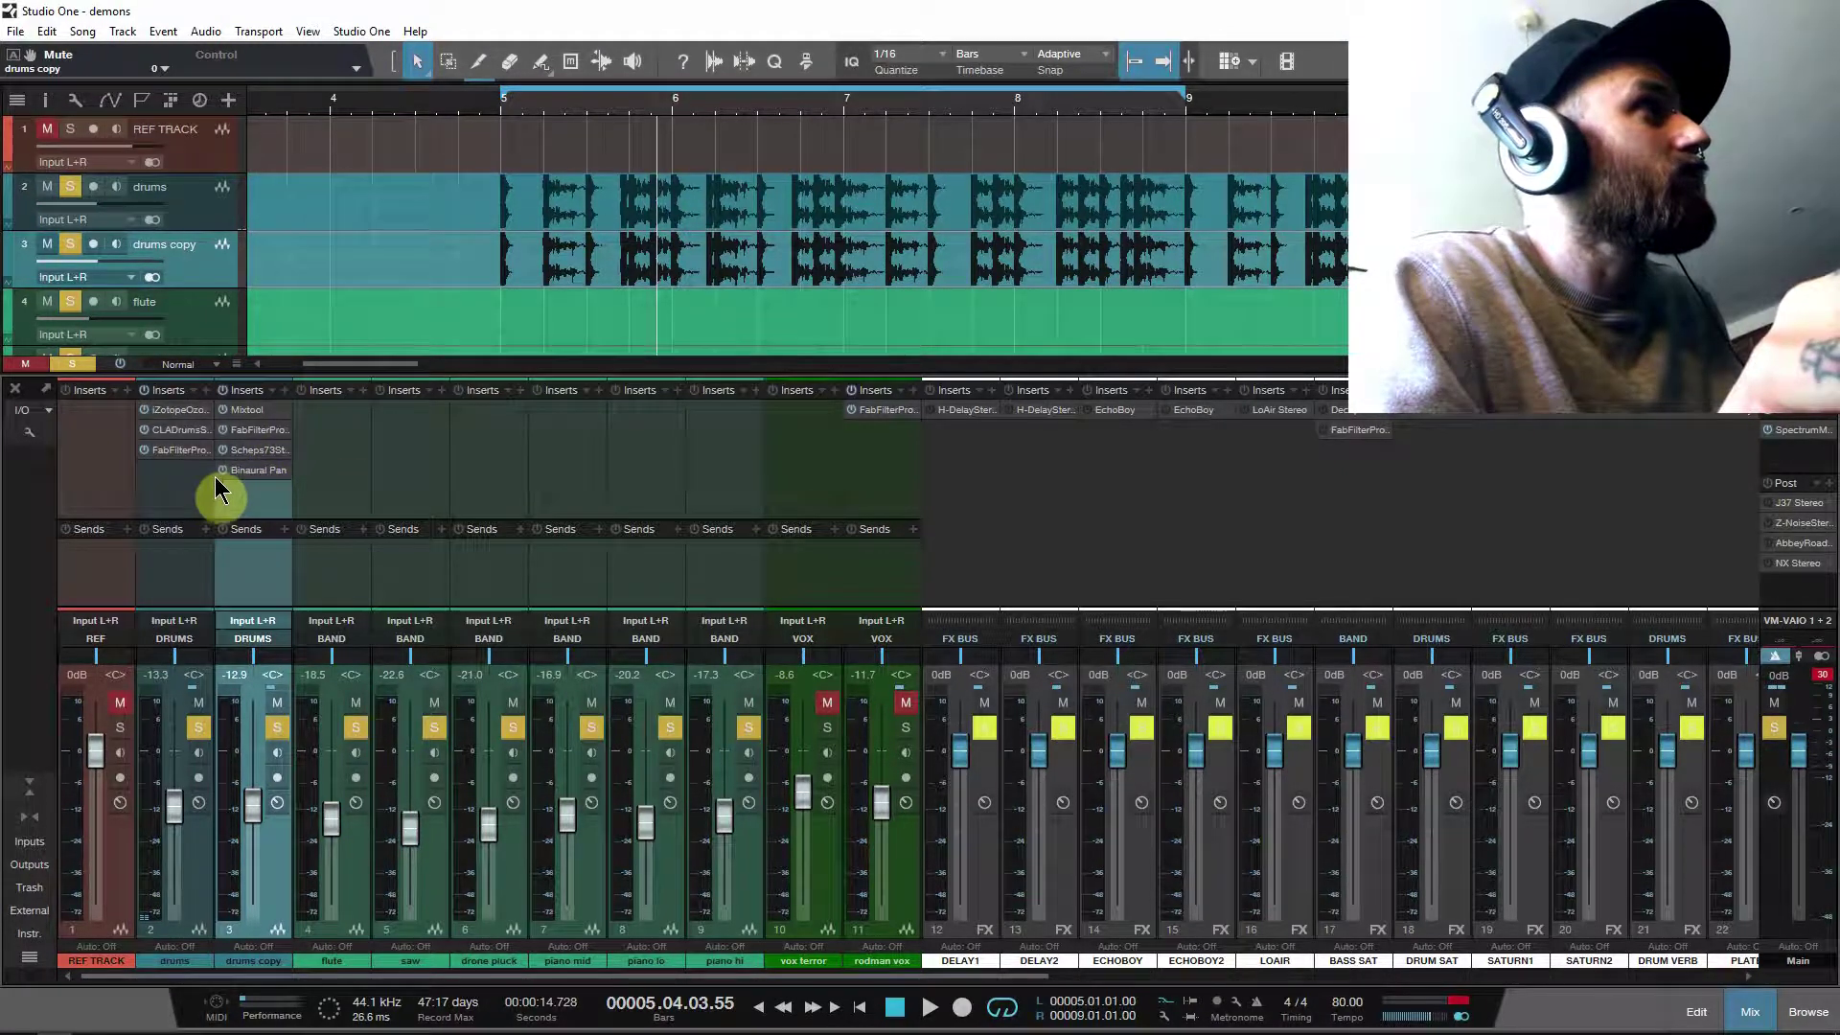
{"action": "key", "text": "space"}
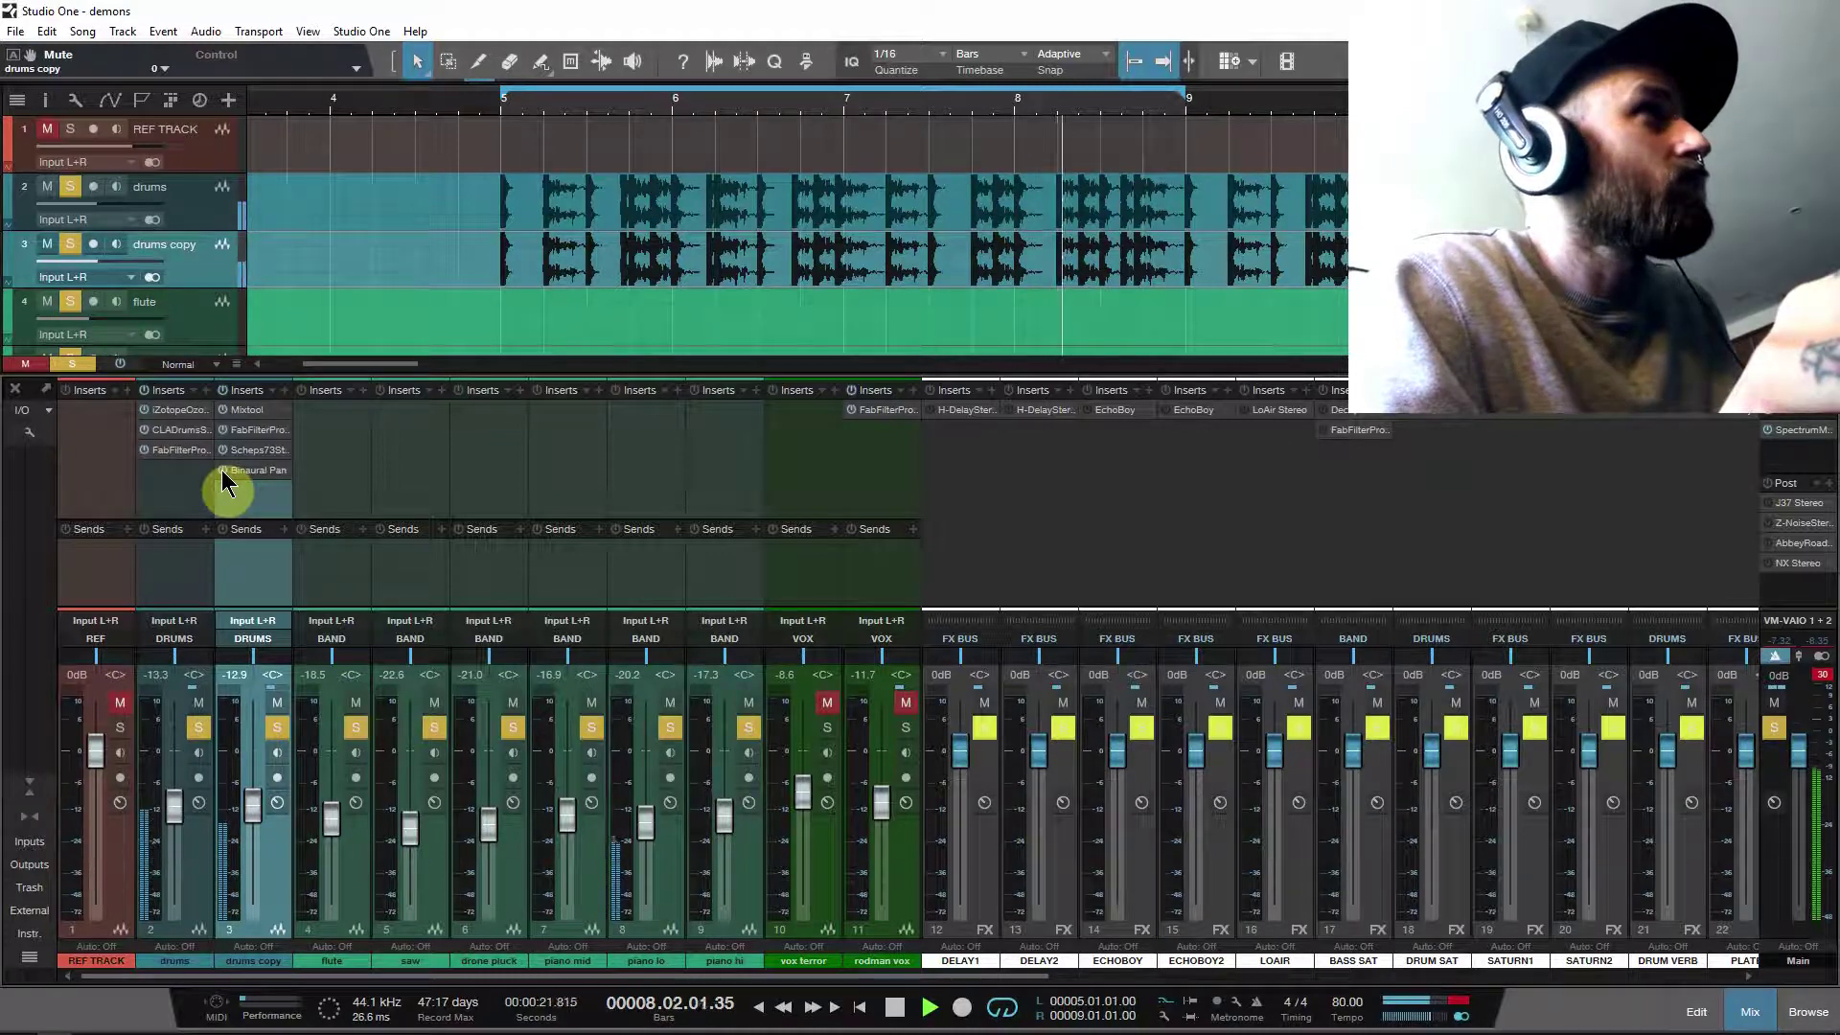
{"action": "key", "text": "space"}
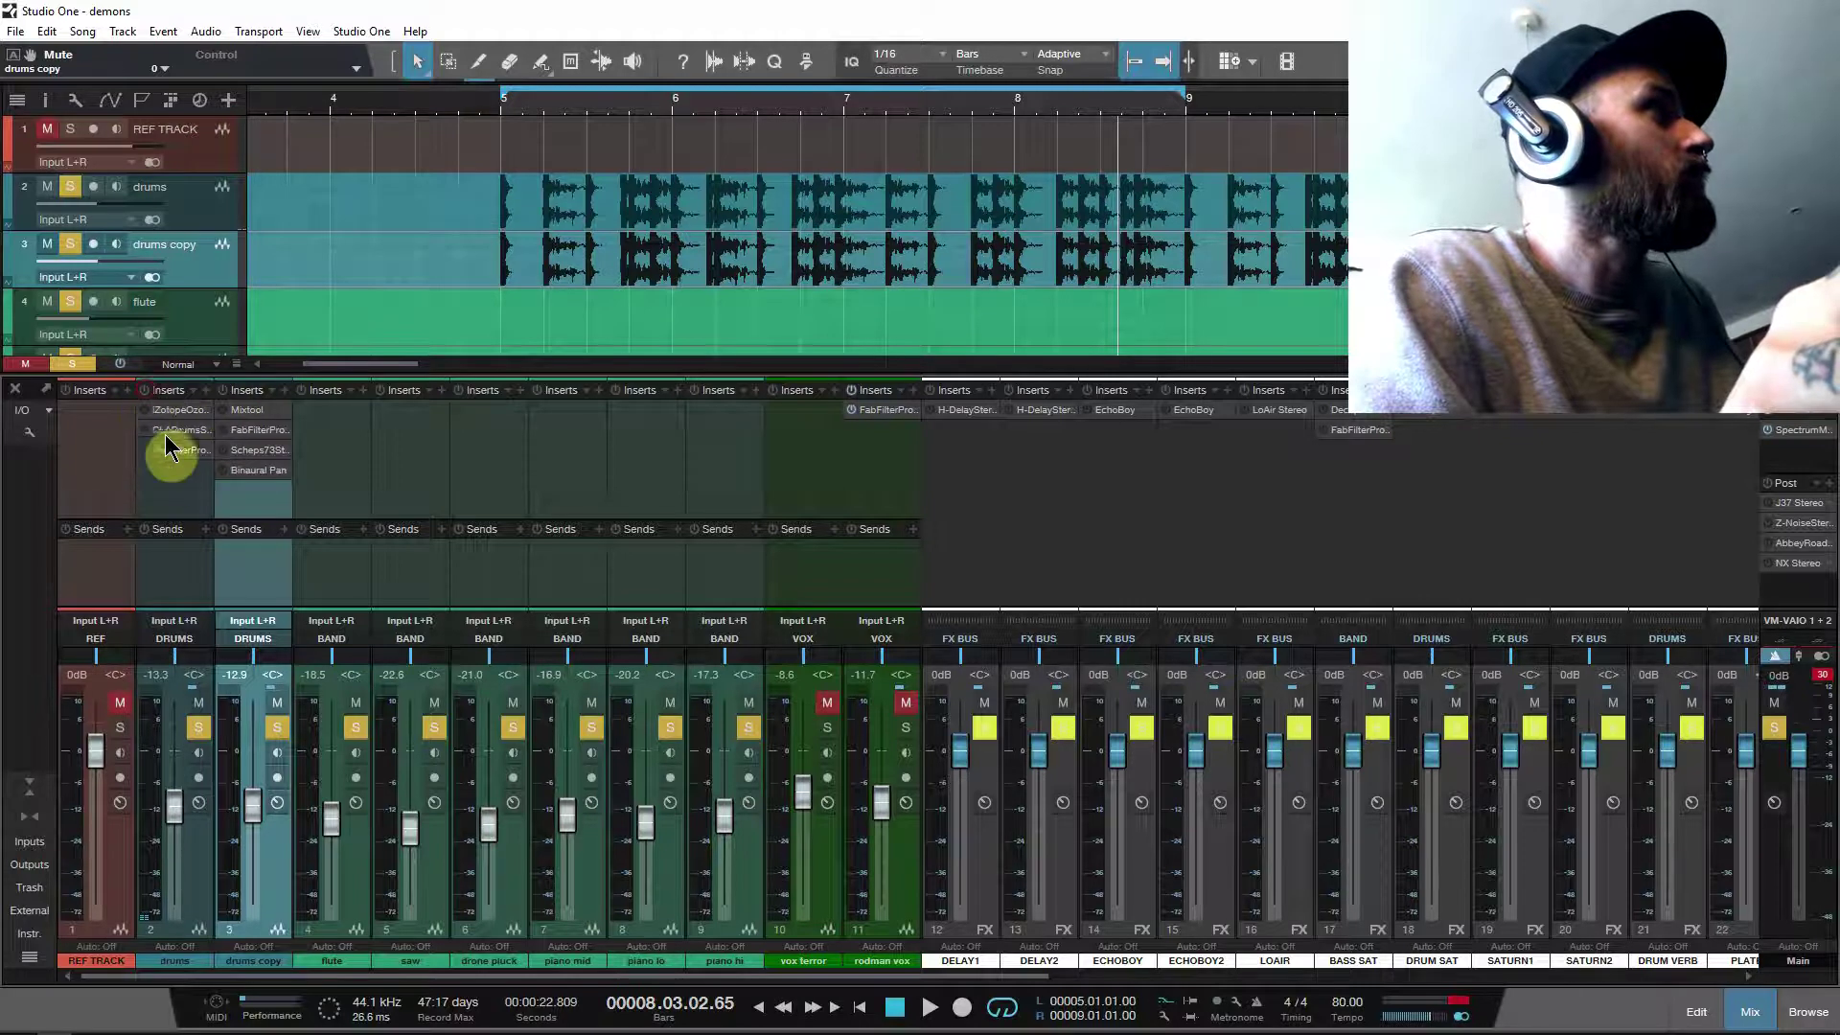
Step: Unsolo and mute the original drums channel, and play the drums copy without it while the inserts are bypassed
{"action": "left_click", "coordinate": [200, 728]}
{"action": "left_click", "coordinate": [200, 704]}
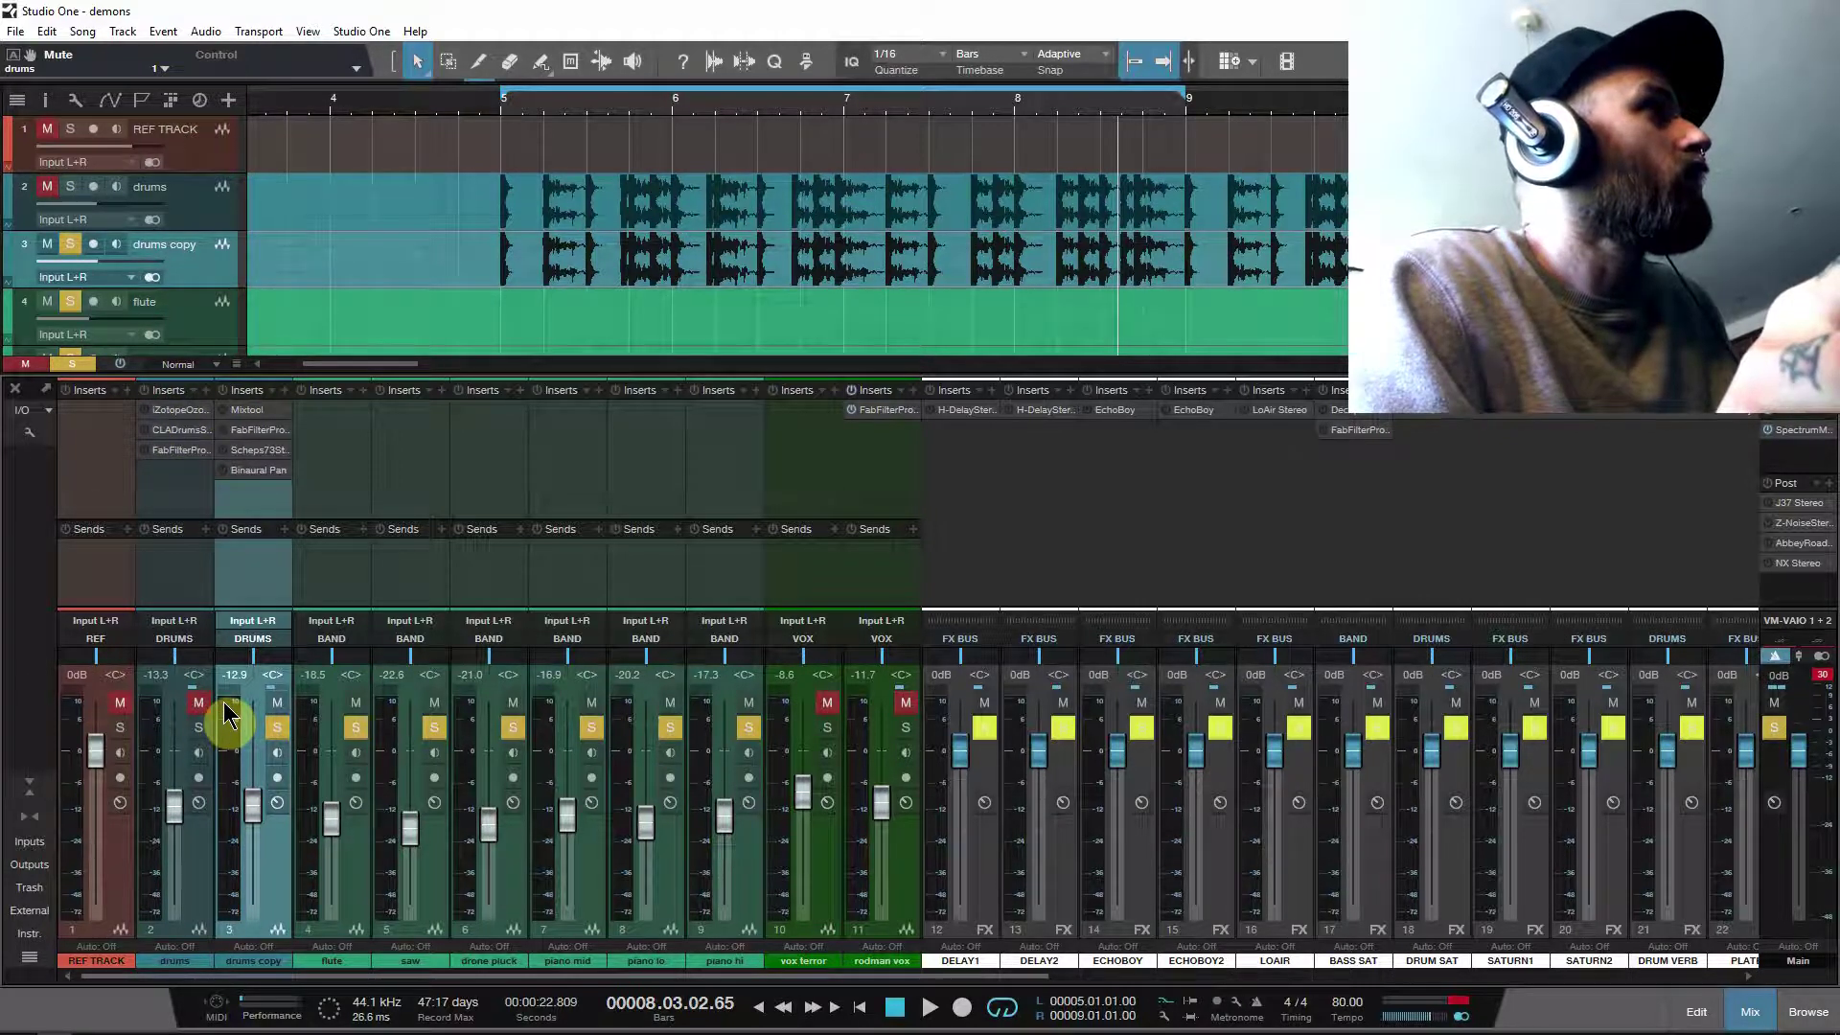
{"action": "key", "text": "space"}
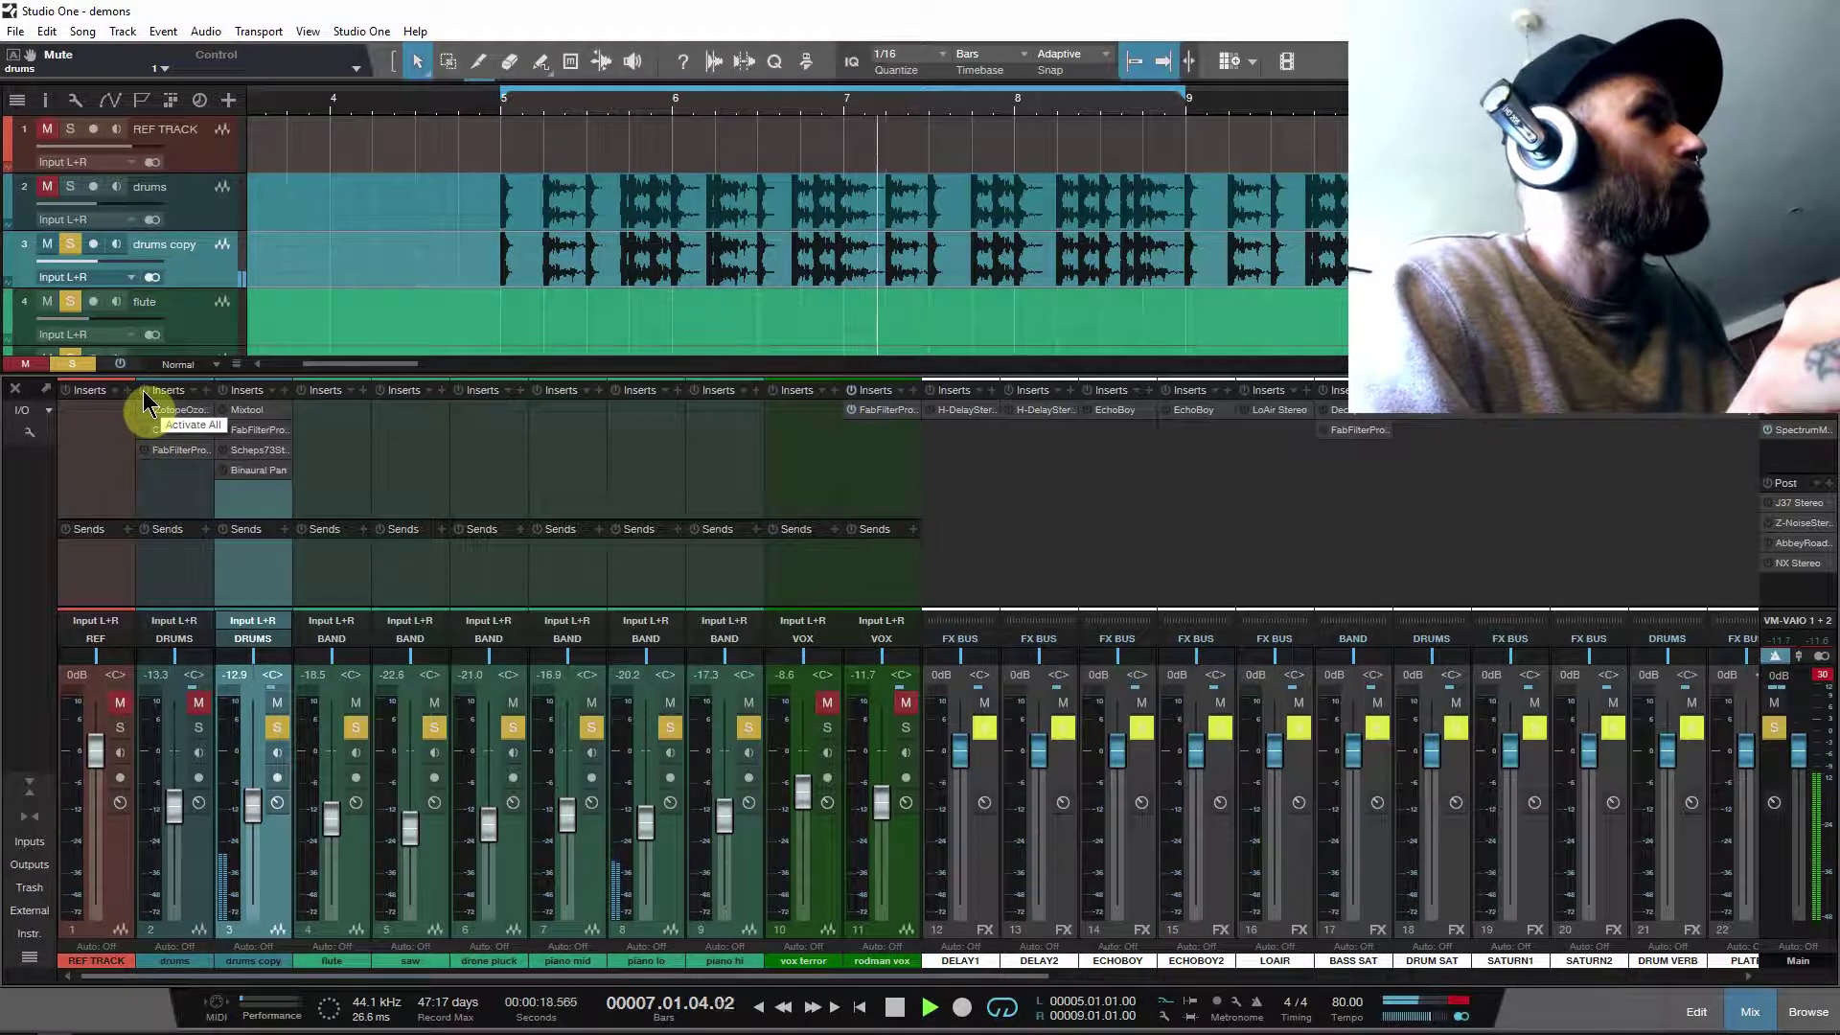
Step: Activate all inserts on the drums and drums copy channels, and unmute the original drums to audition both full chains together
{"action": "left_click", "coordinate": [221, 389]}
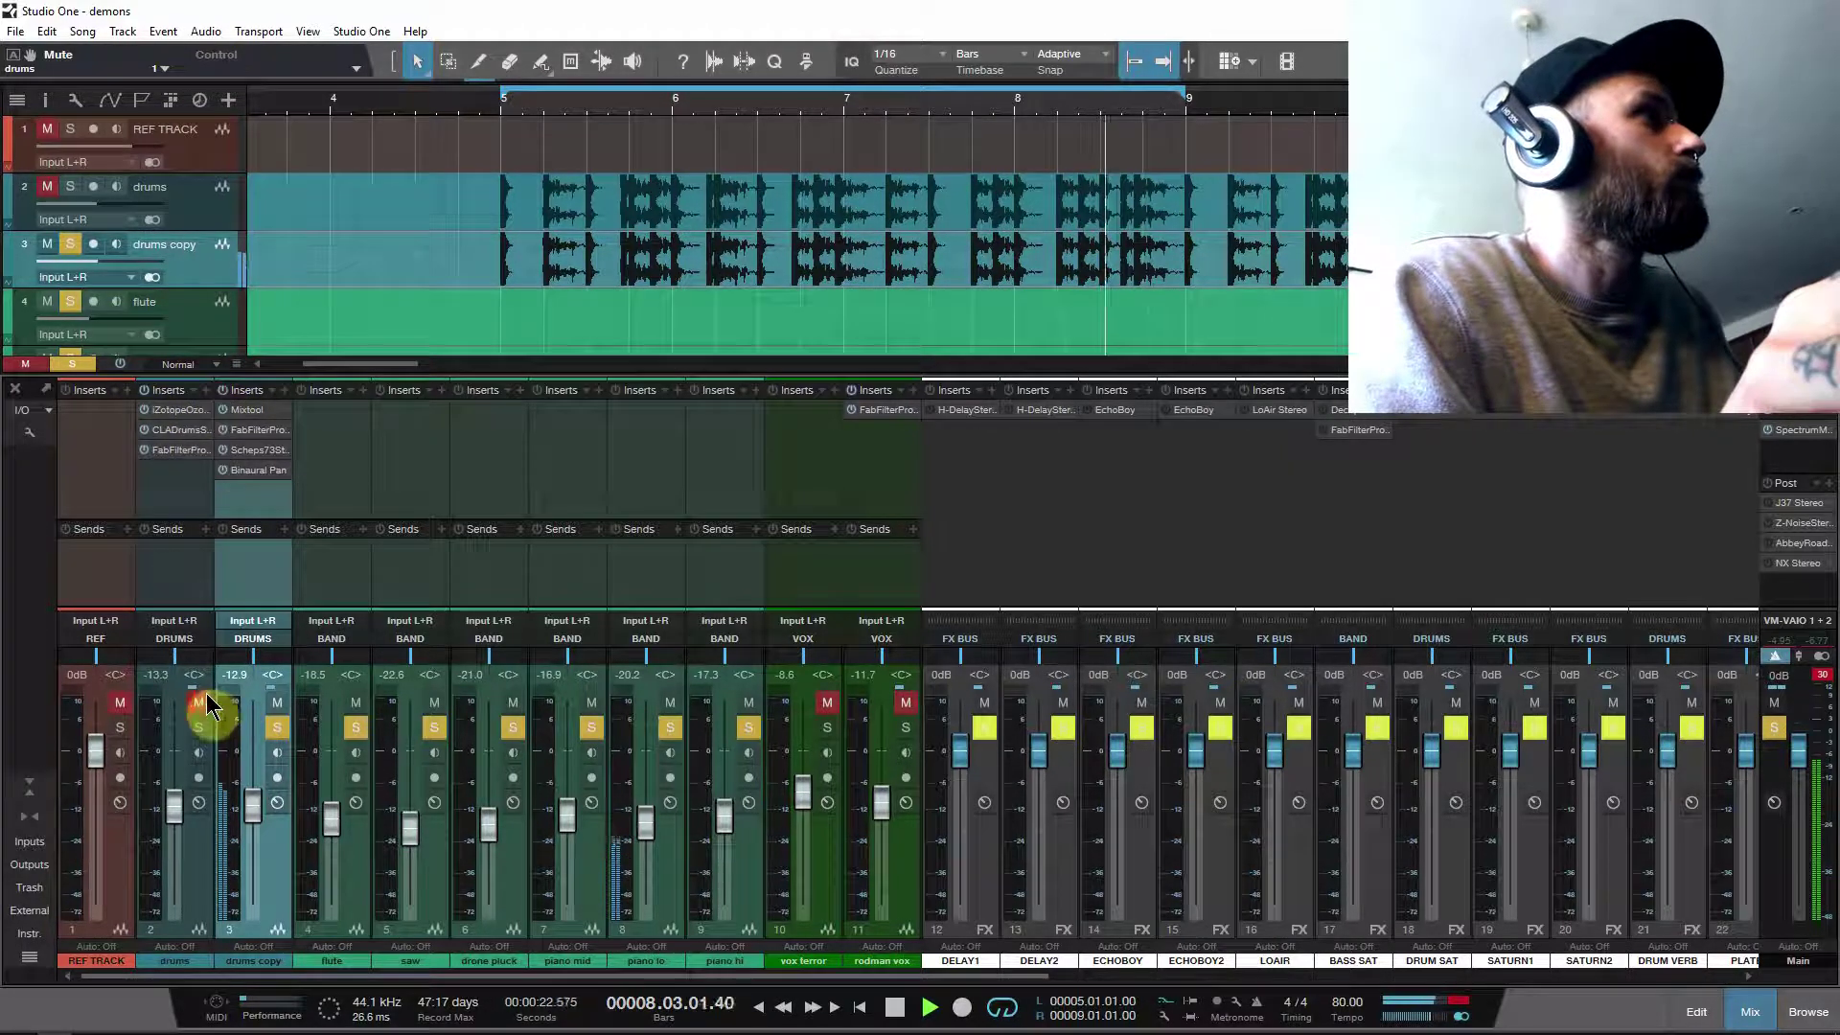
{"action": "left_click", "coordinate": [201, 699]}
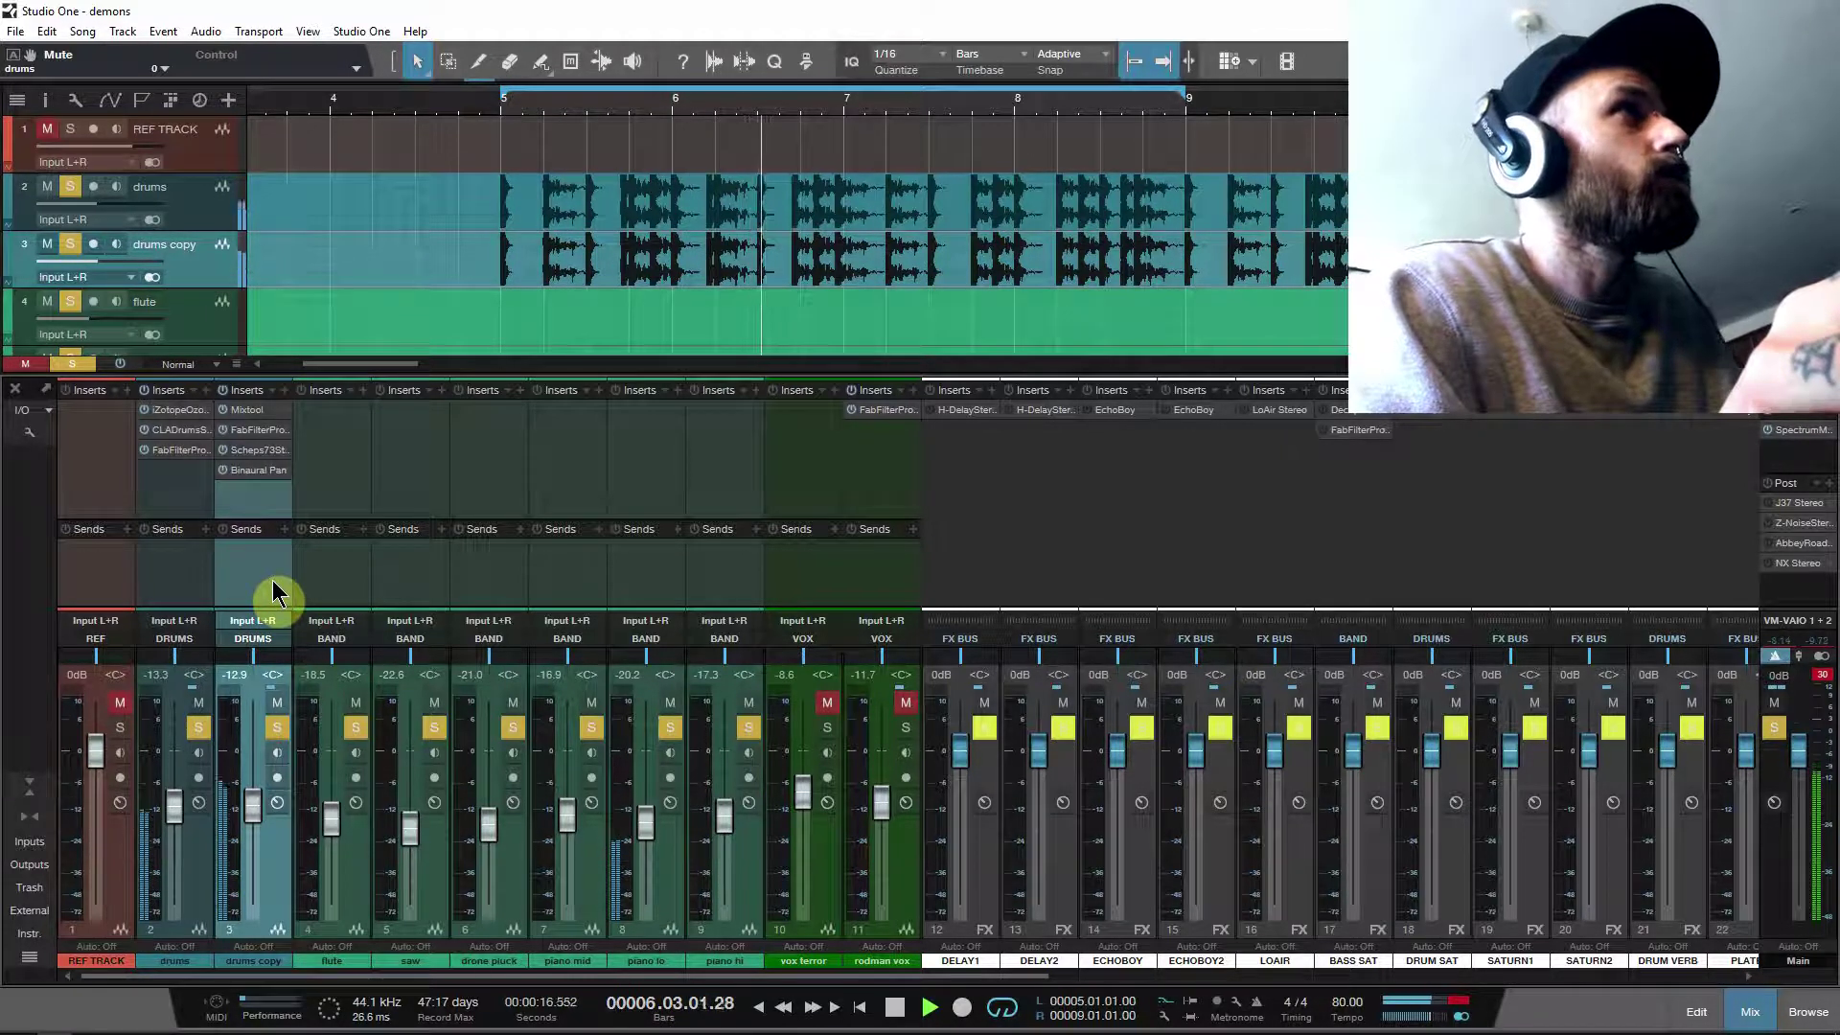
{"action": "key", "text": "space"}
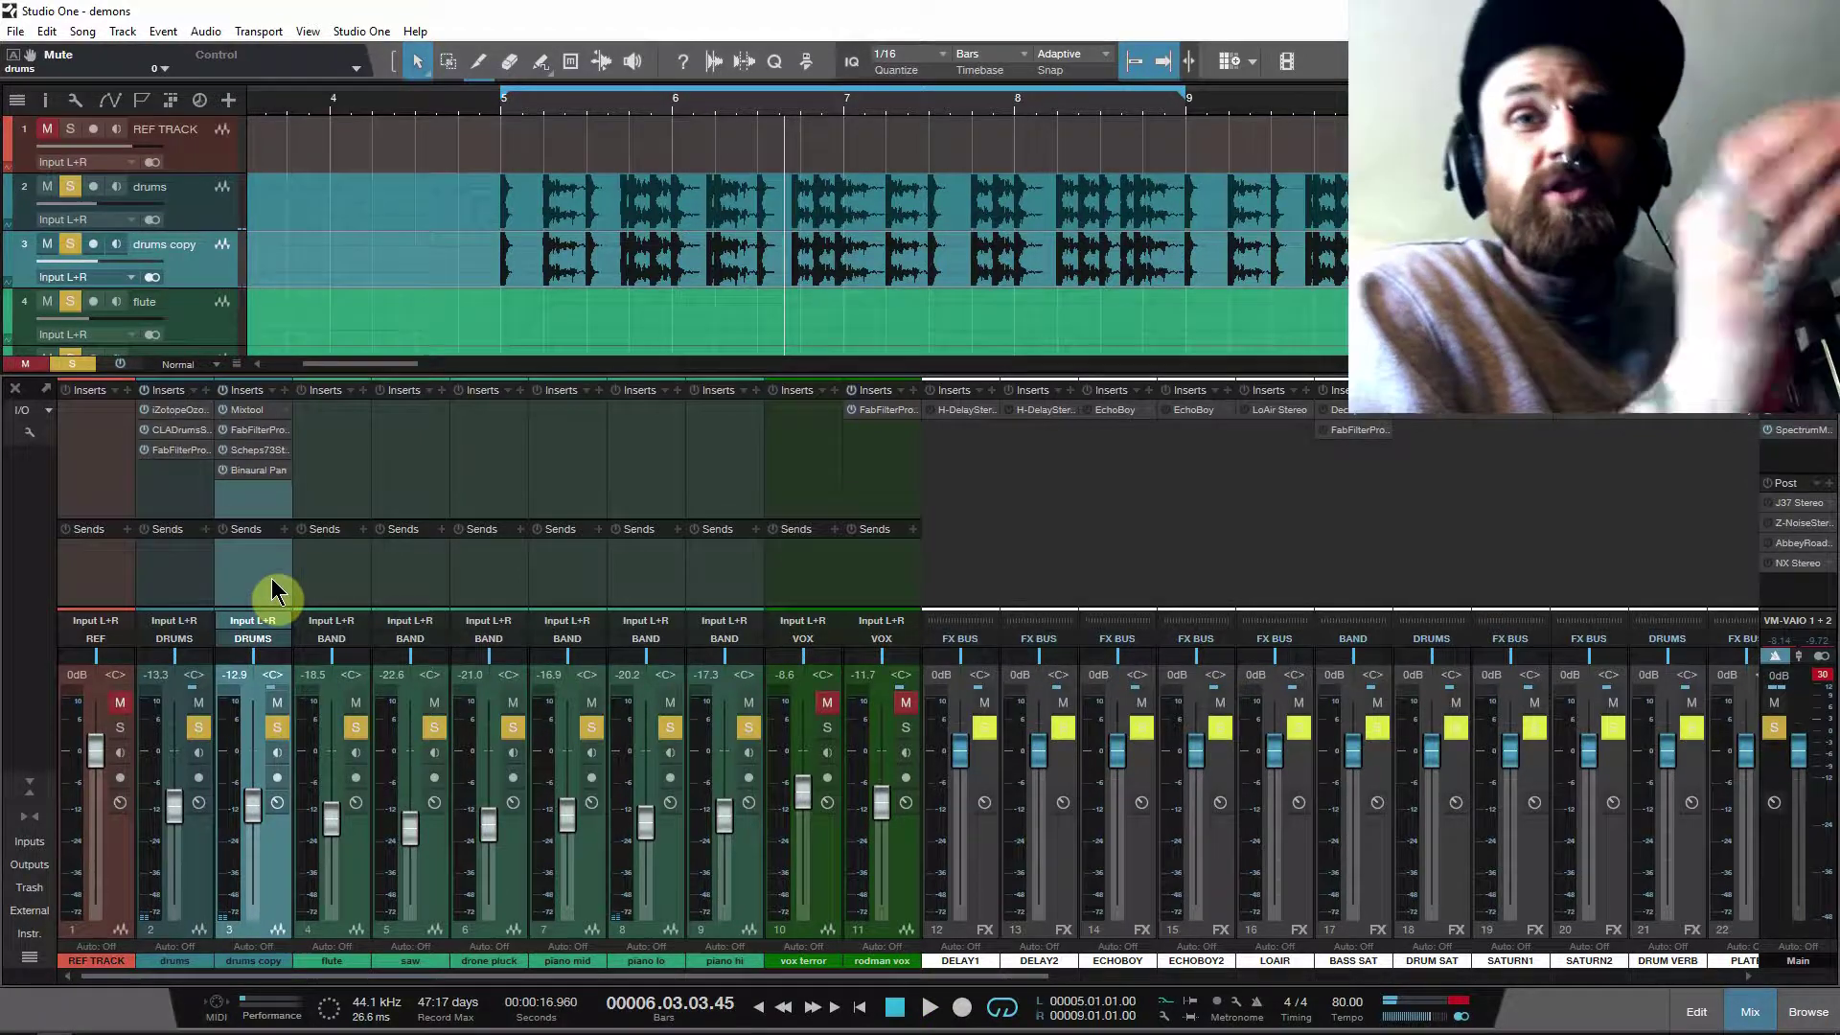